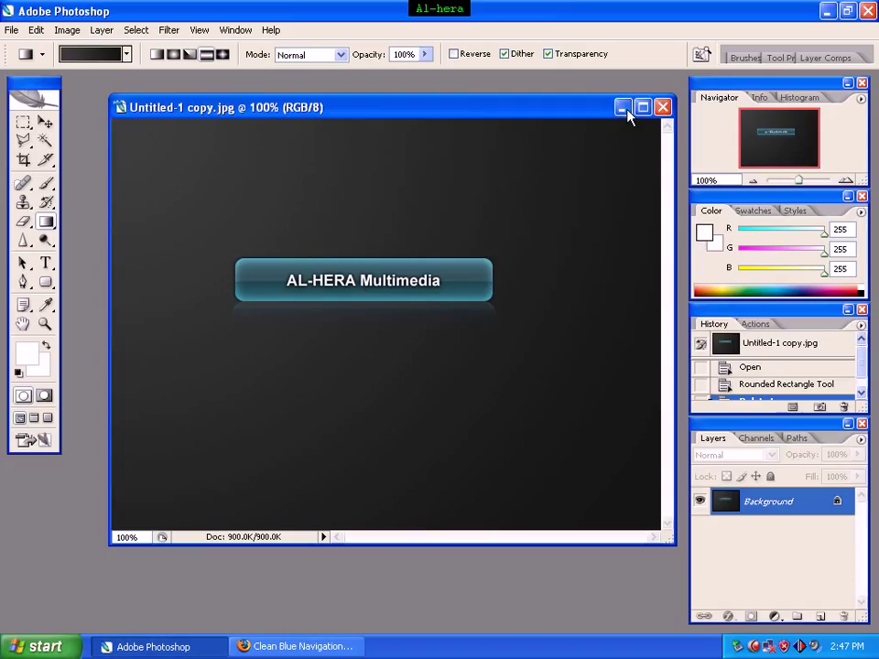
# Minimize the finished sample and create a new 550 × 450 pixel RGB document at 72 pixels/inch with a white background.
pyautogui.click(624, 109)
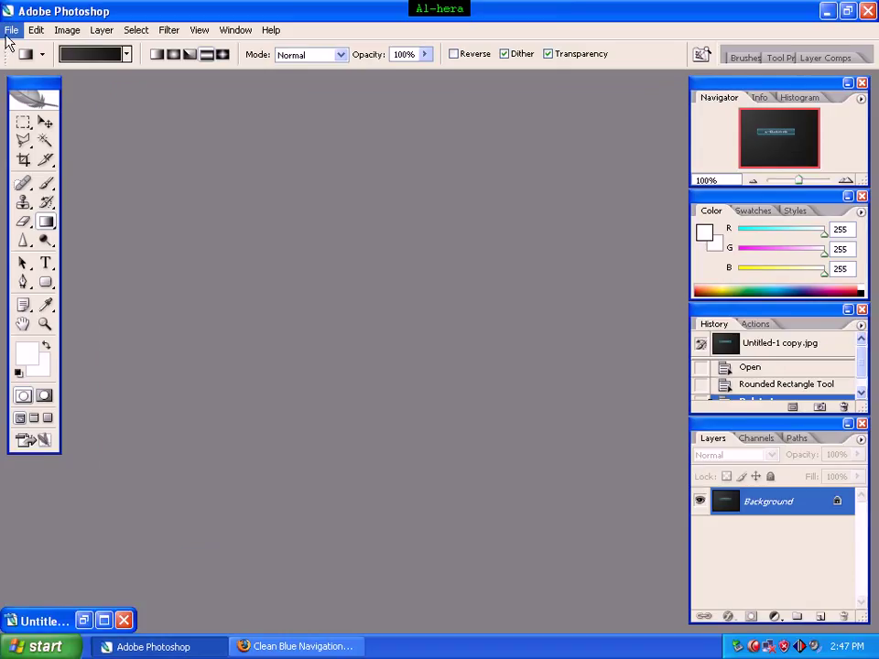
pyautogui.click(11, 30)
pyautogui.click(13, 48)
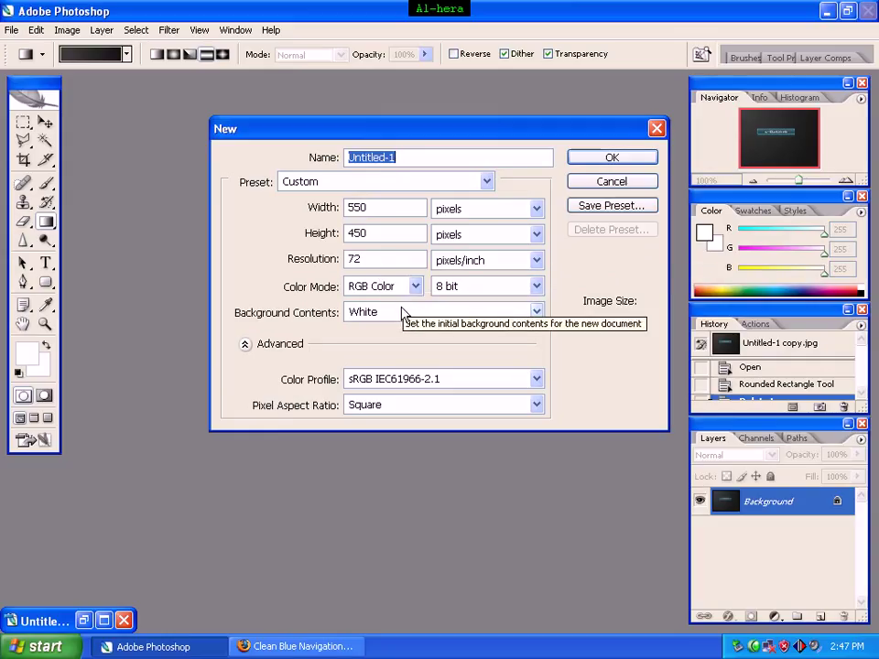
pyautogui.click(632, 162)
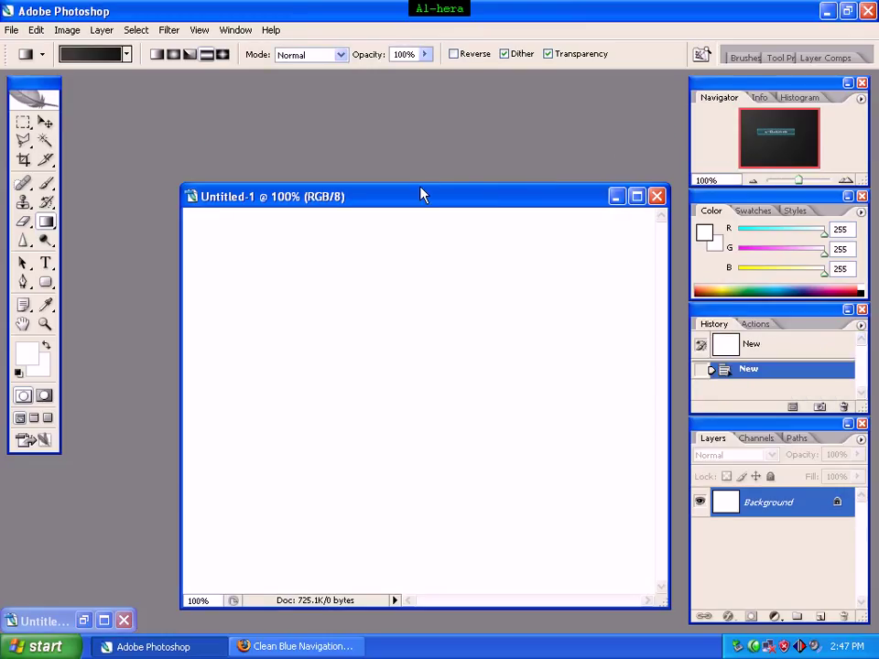
pyautogui.moveTo(424, 198); pyautogui.dragTo(379, 94)
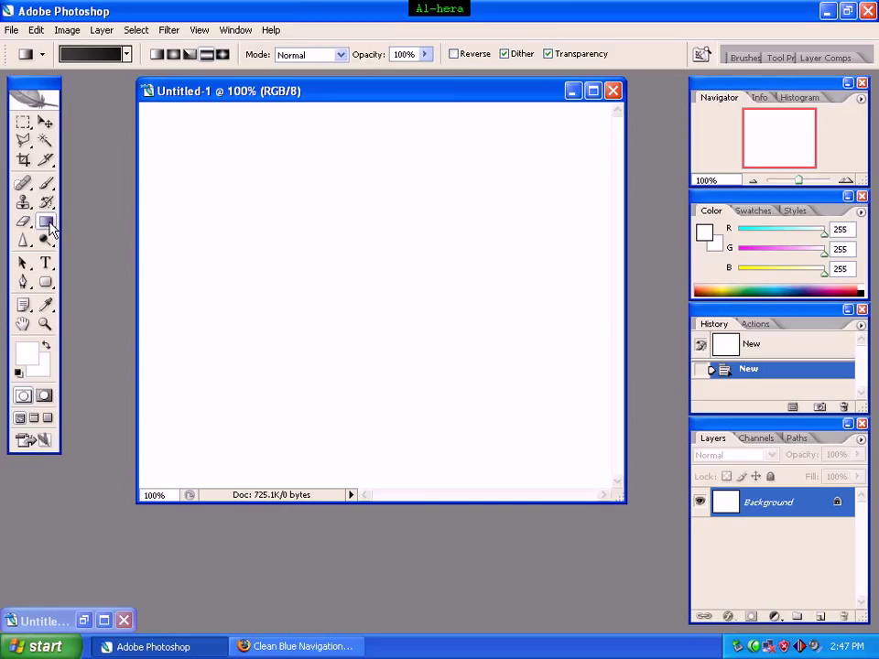
# Base a new gradient on the Foreground to Background preset and set its starting colour stop to #3e3d3d.
pyautogui.click(96, 56)
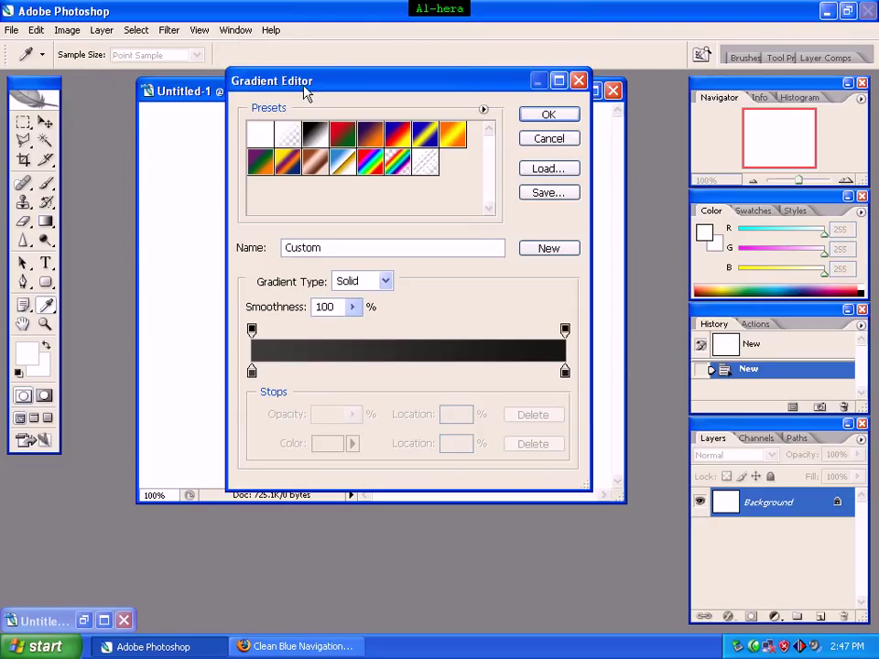
pyautogui.click(262, 136)
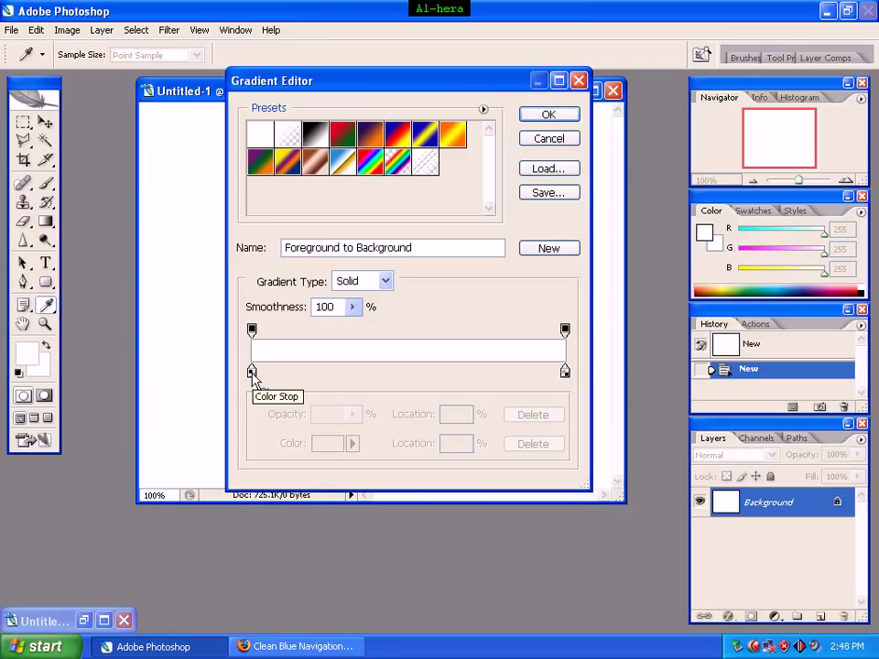
pyautogui.click(251, 374)
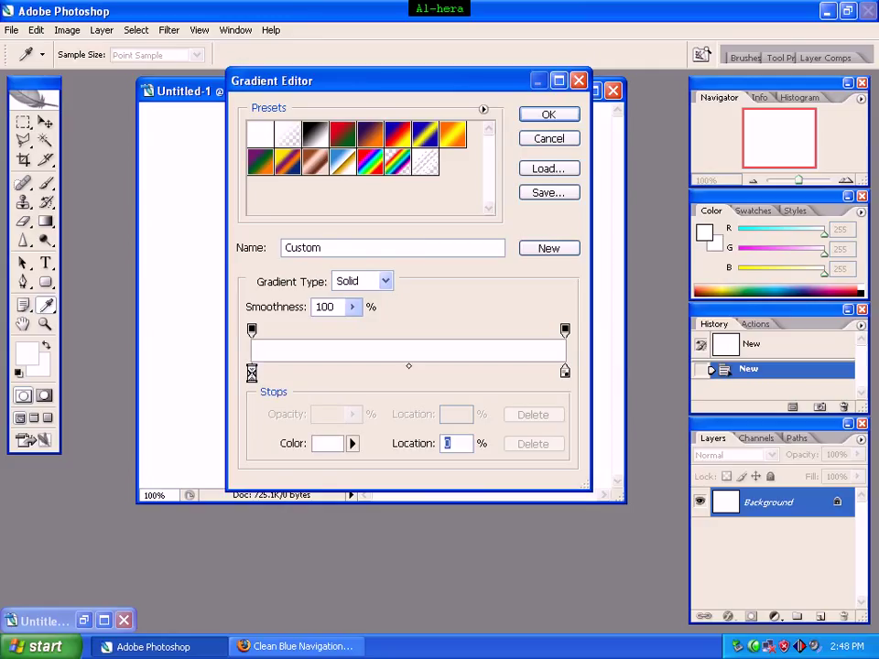
pyautogui.doubleClick(252, 374)
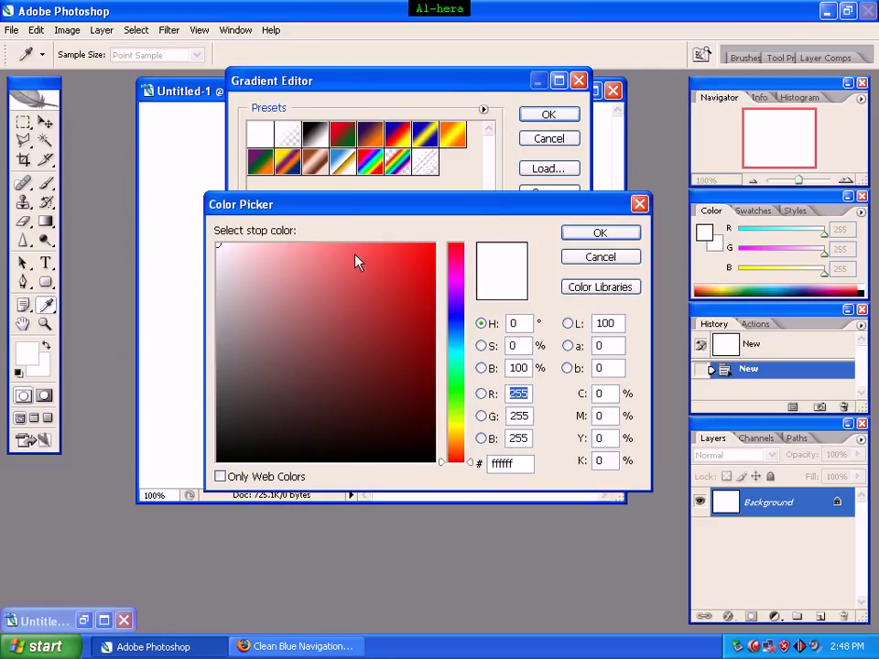
pyautogui.doubleClick(517, 465)
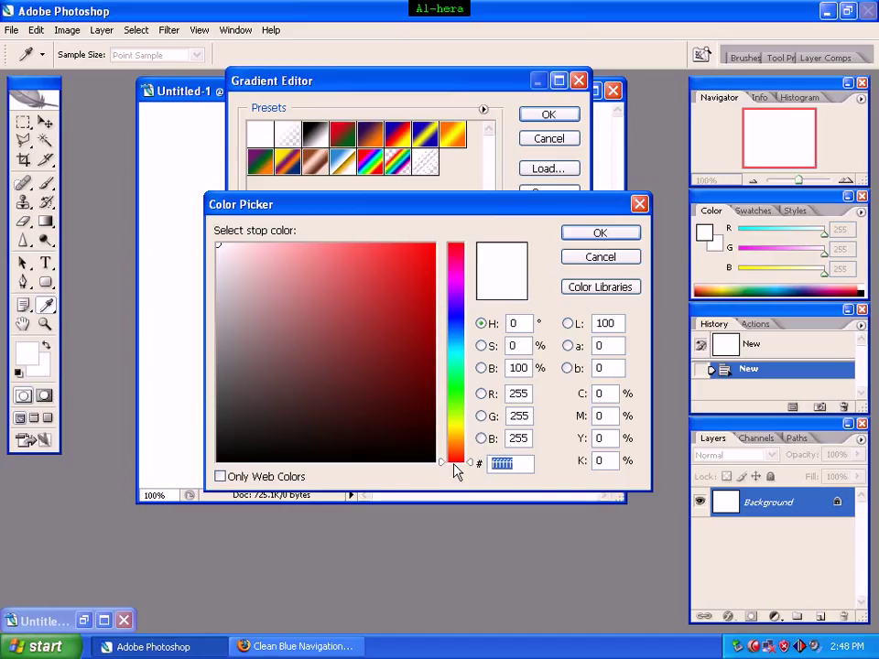
pyautogui.write('3e3d')
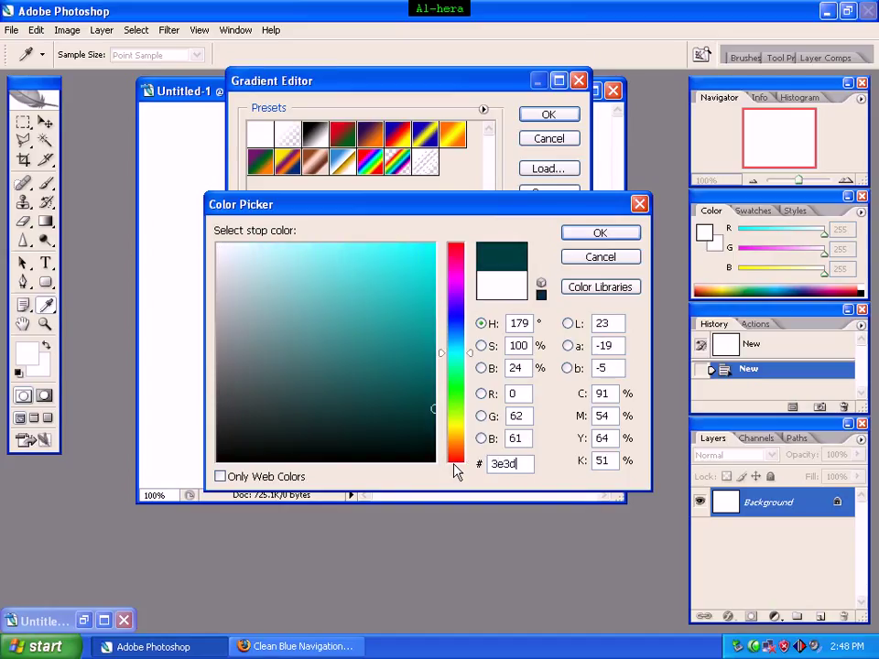
pyautogui.write('3d')
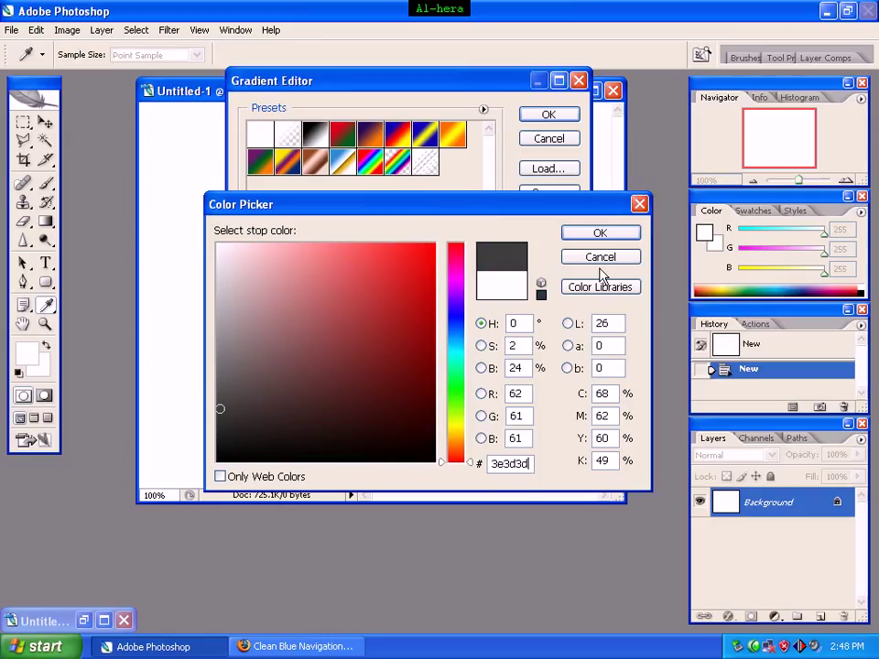
pyautogui.click(600, 233)
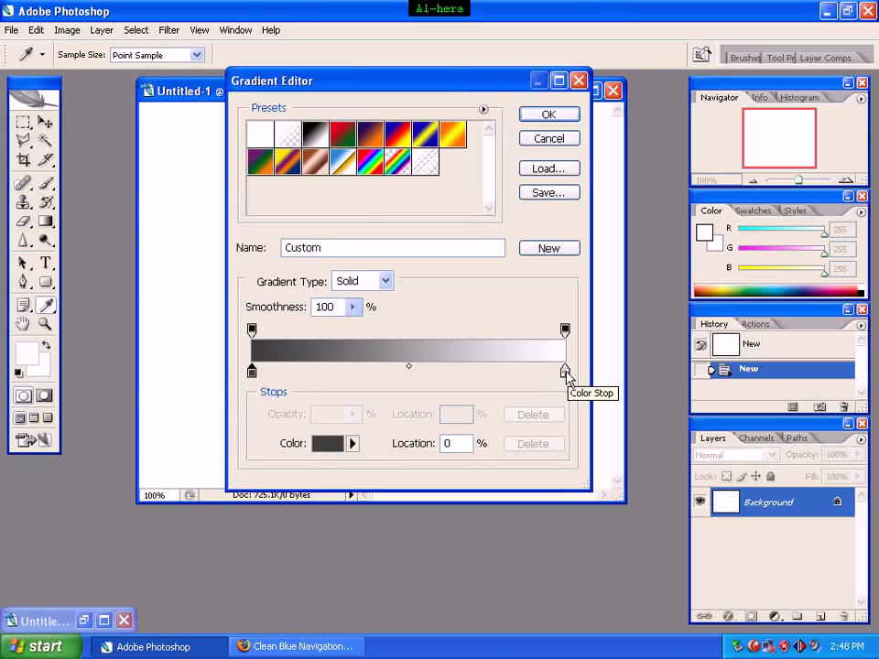
# Set the gradient's end colour stop to #151515 and fill the background diagonally from the canvas's upper-left to its lower-right corner.
pyautogui.click(565, 373)
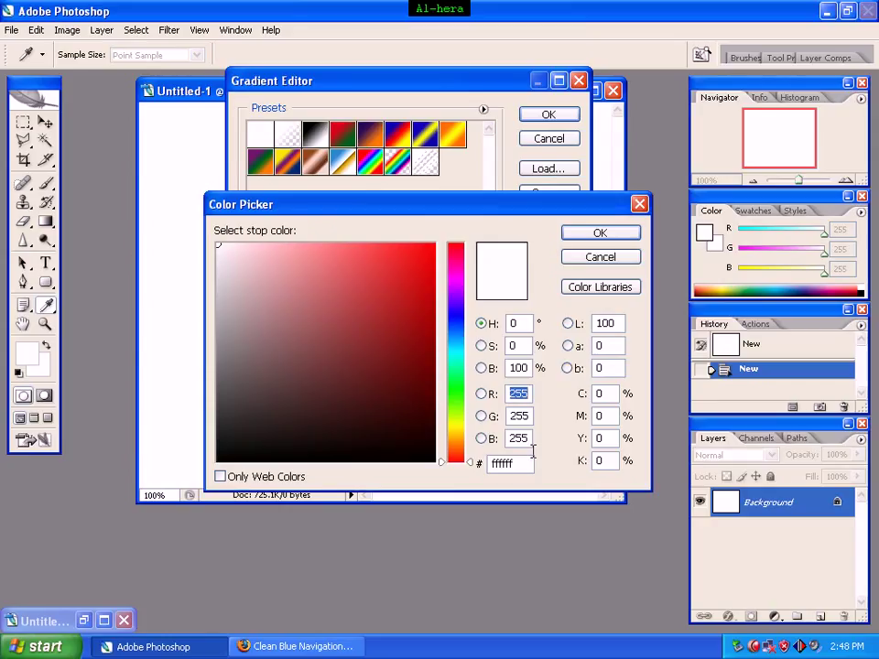
pyautogui.write('151515')
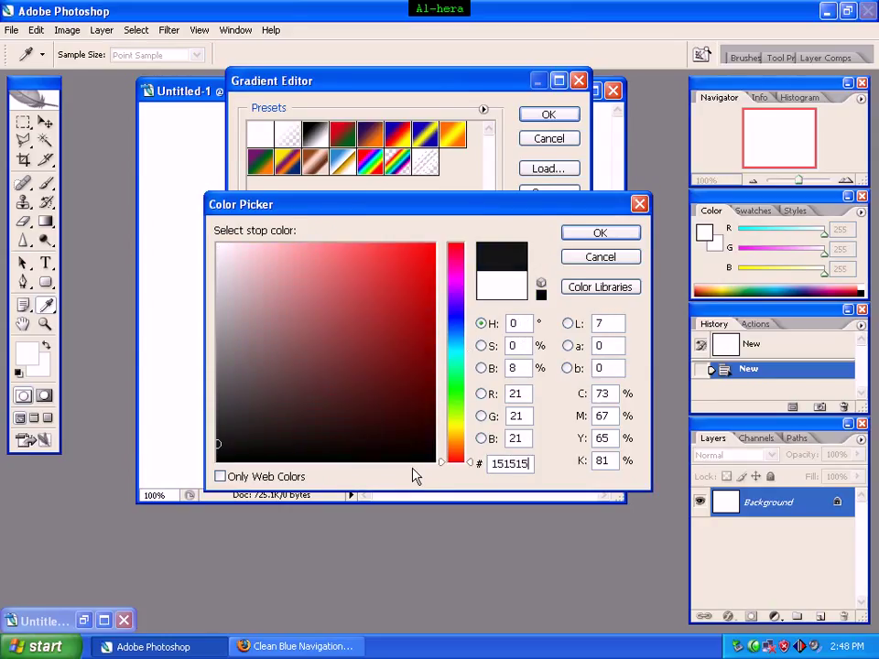
pyautogui.click(597, 234)
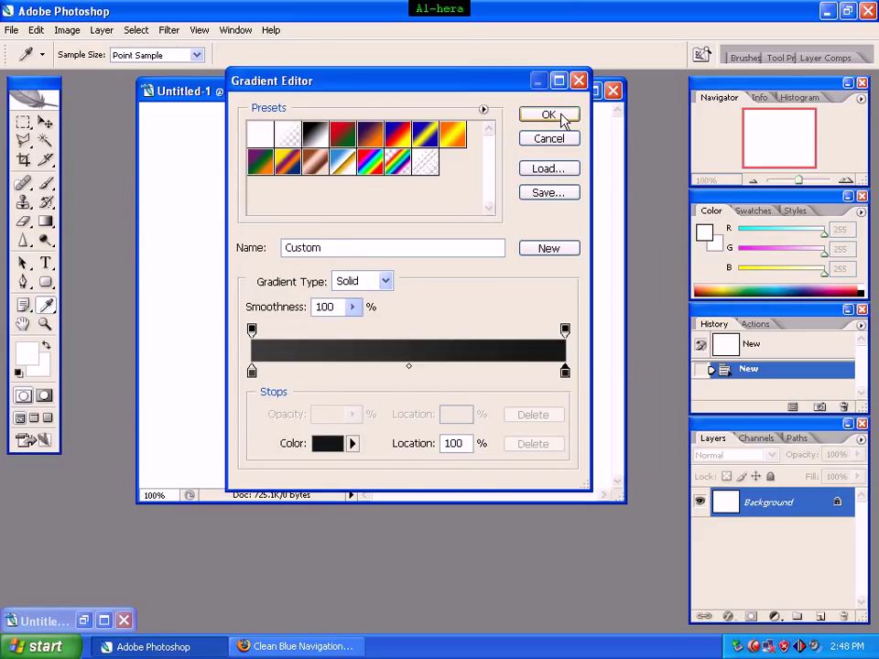
pyautogui.click(561, 119)
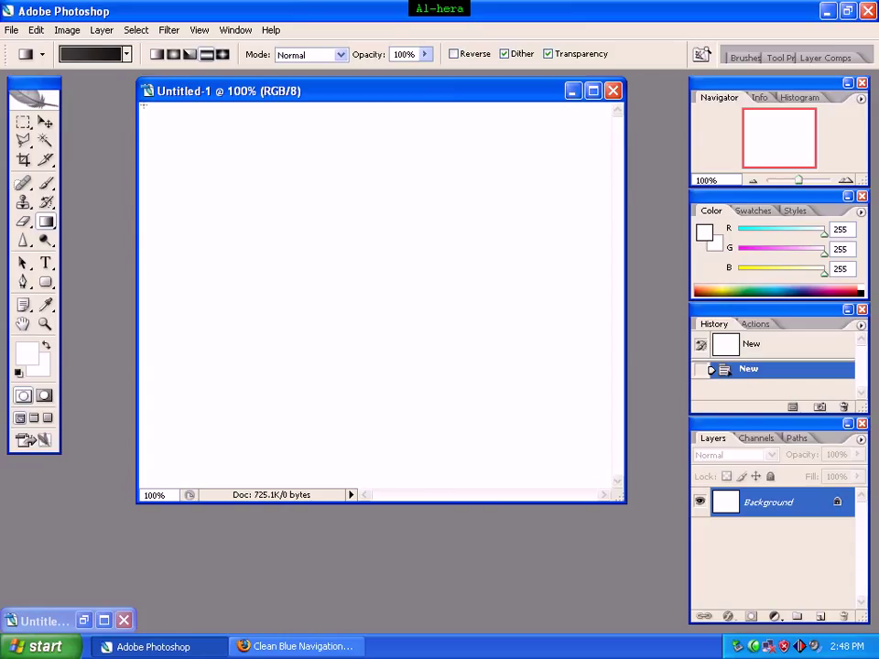
pyautogui.moveTo(144, 106); pyautogui.dragTo(578, 461)
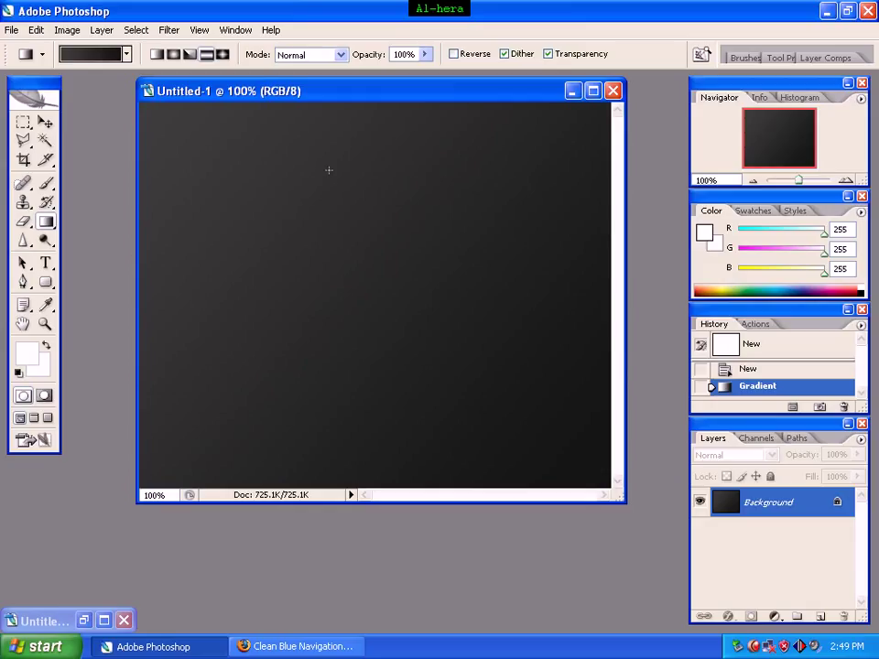
# Draw a white rounded rectangle with a fixed size of 300 × 50 px and a 10 px radius in the canvas's upper half.
pyautogui.click(46, 286)
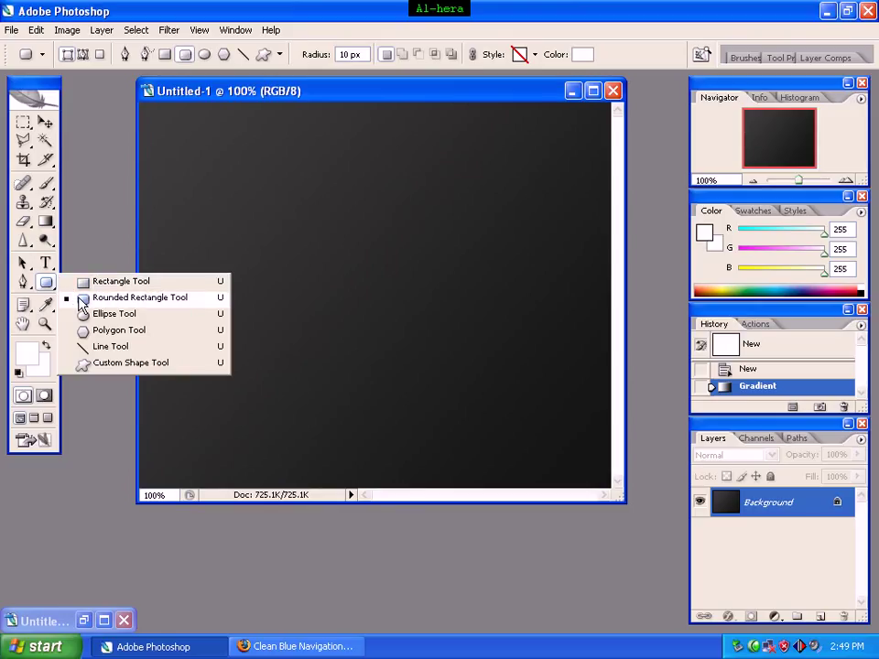
pyautogui.click(83, 298)
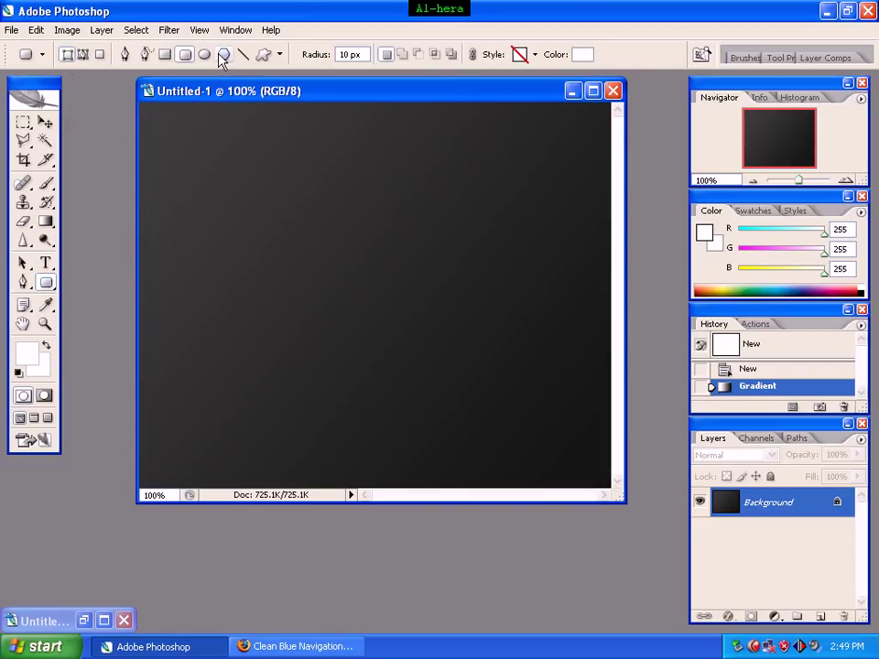
pyautogui.click(347, 55)
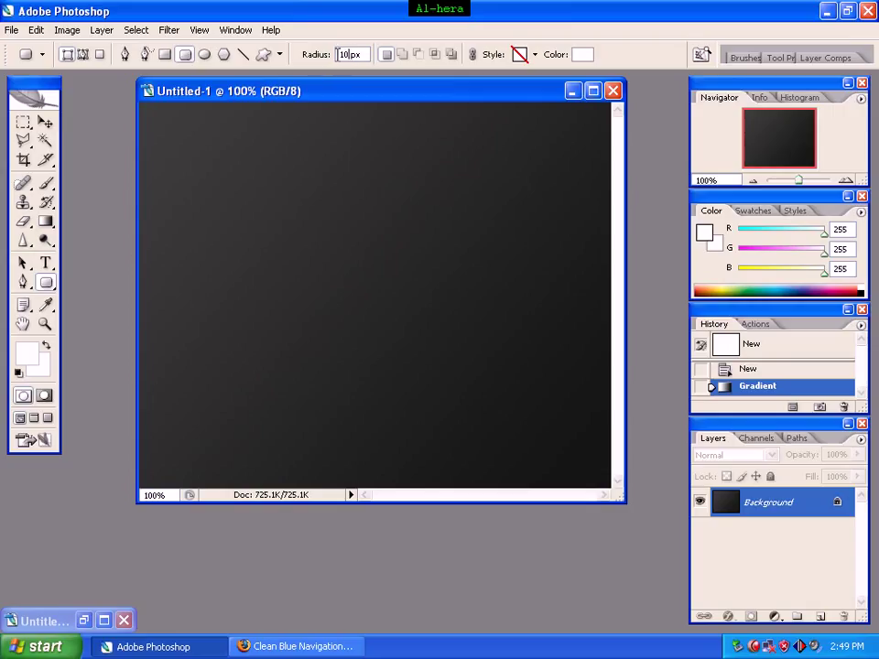
pyautogui.click(280, 57)
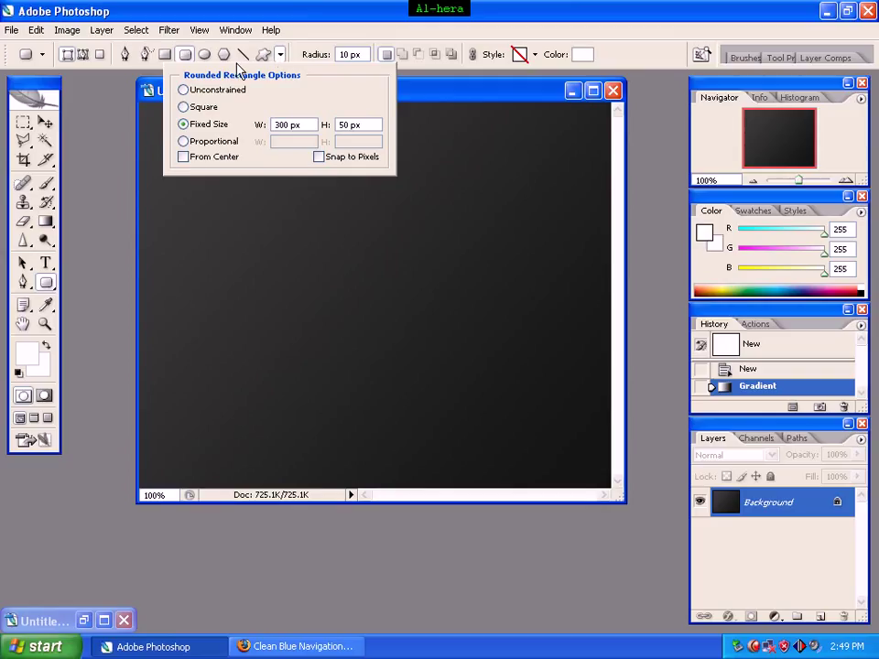
pyautogui.click(186, 90)
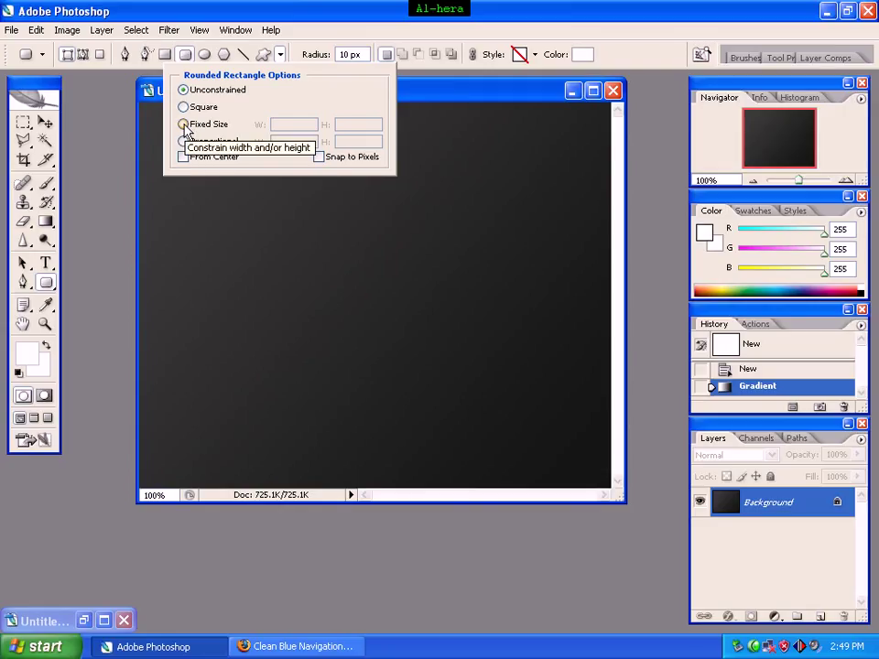
pyautogui.click(183, 124)
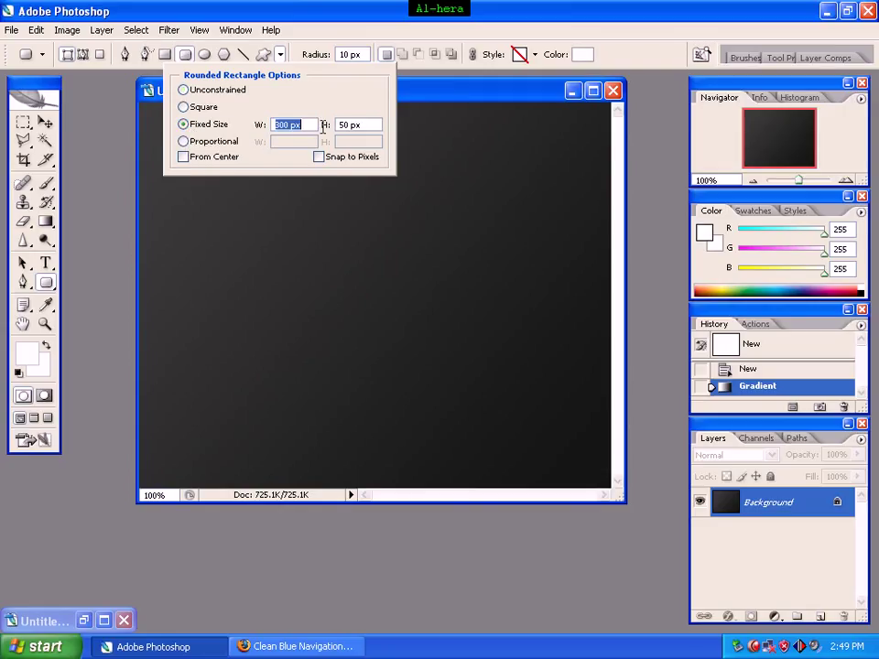
pyautogui.write('300')
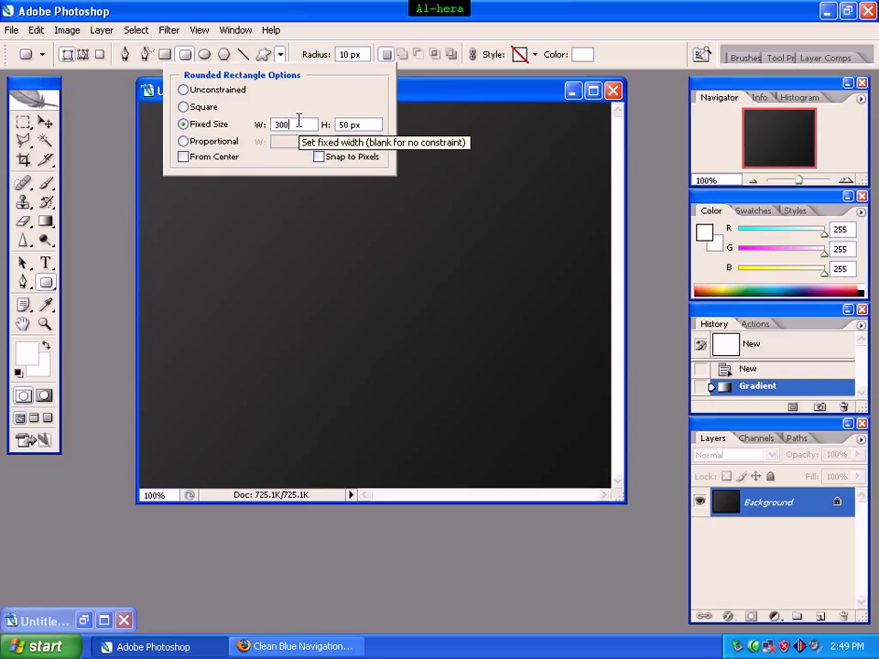
pyautogui.write('px')
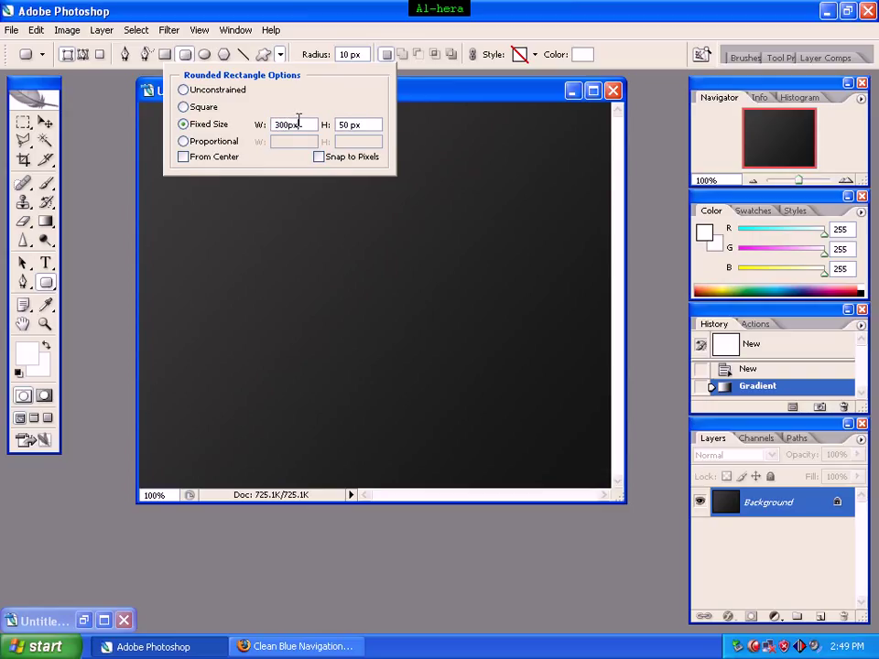
pyautogui.click(374, 124)
pyautogui.write('50px')
pyautogui.click(247, 211)
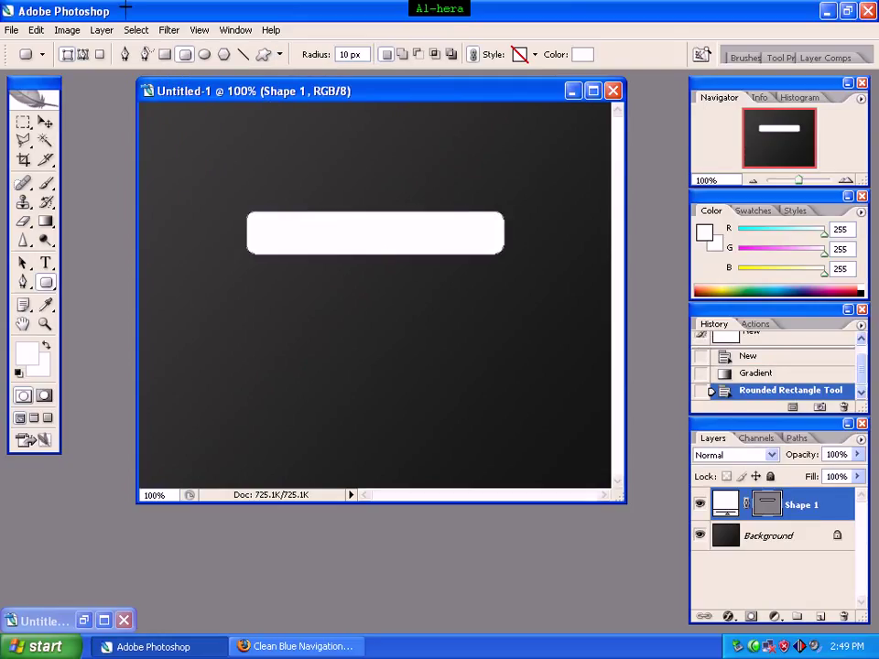
# Make a selection from the rounded rectangle's path and add a new layer above the shape.
pyautogui.rightClick(356, 231)
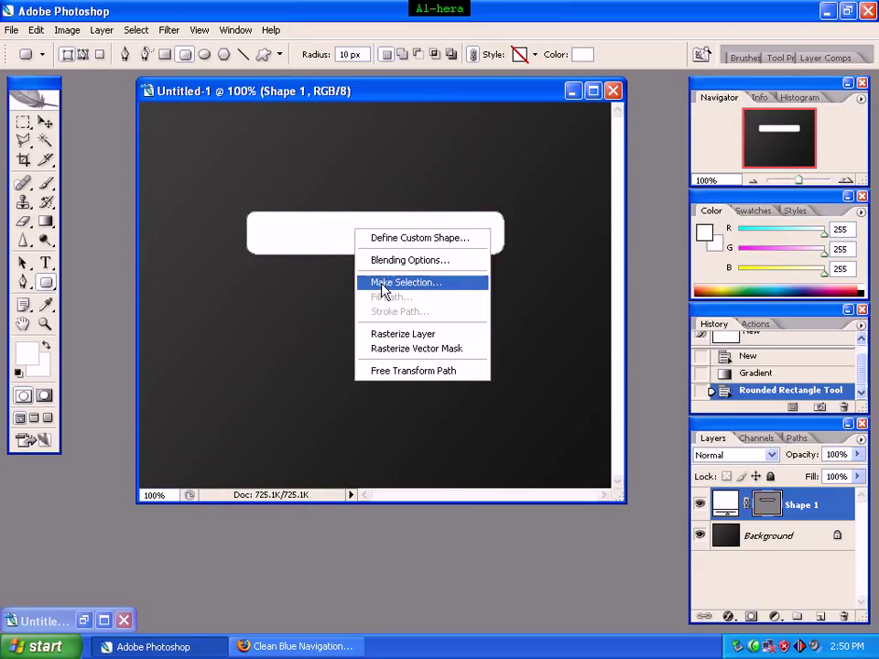
pyautogui.click(440, 285)
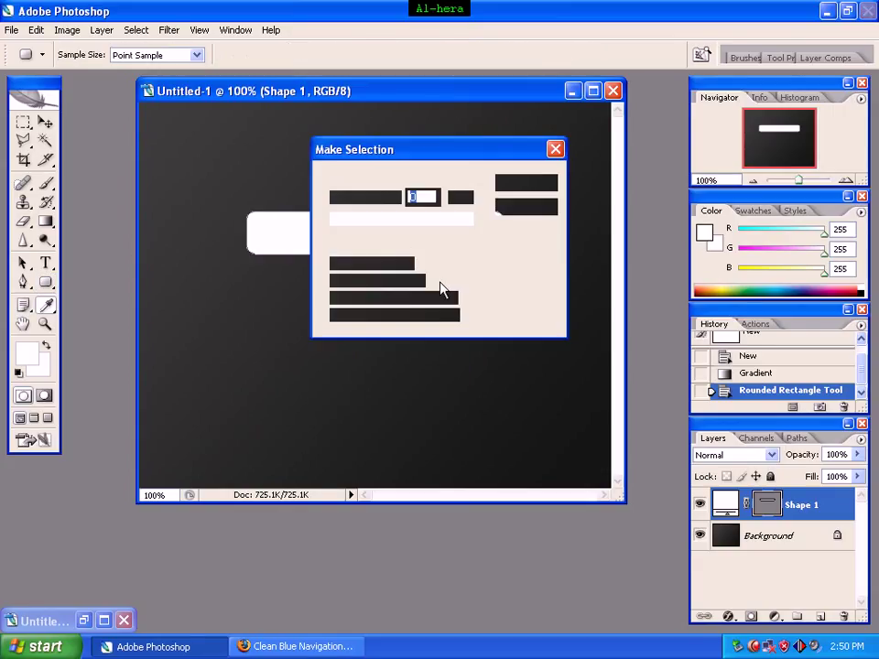
pyautogui.click(506, 187)
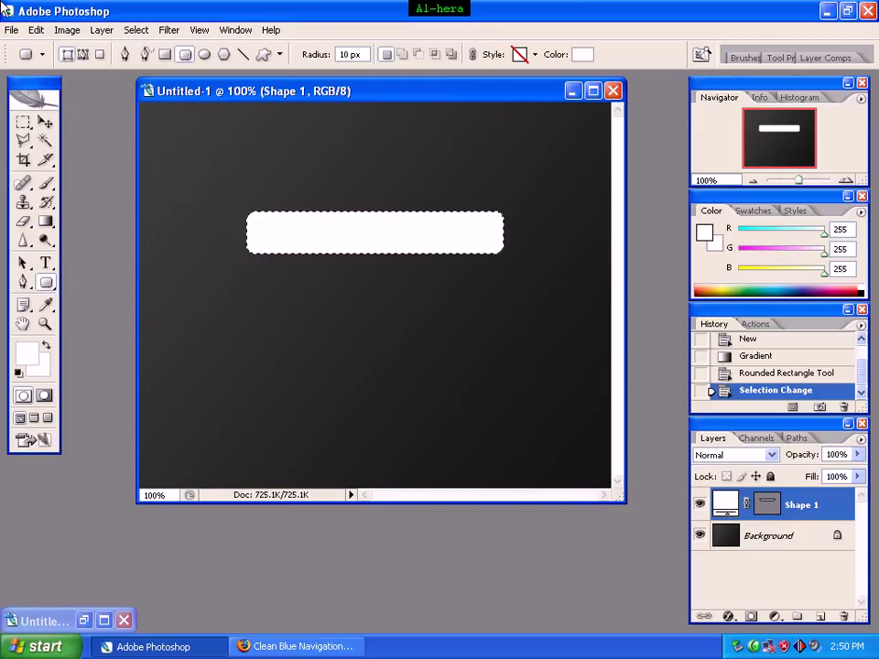
pyautogui.click(822, 620)
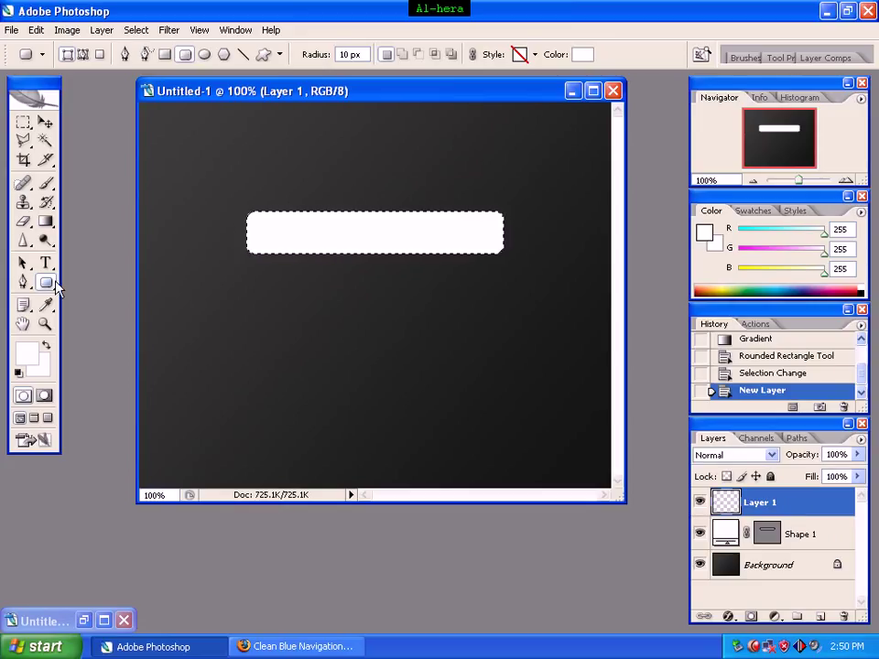
# Base a new gradient on the Foreground to Background preset and set its starting colour stop to #1c3f47.
pyautogui.click(44, 224)
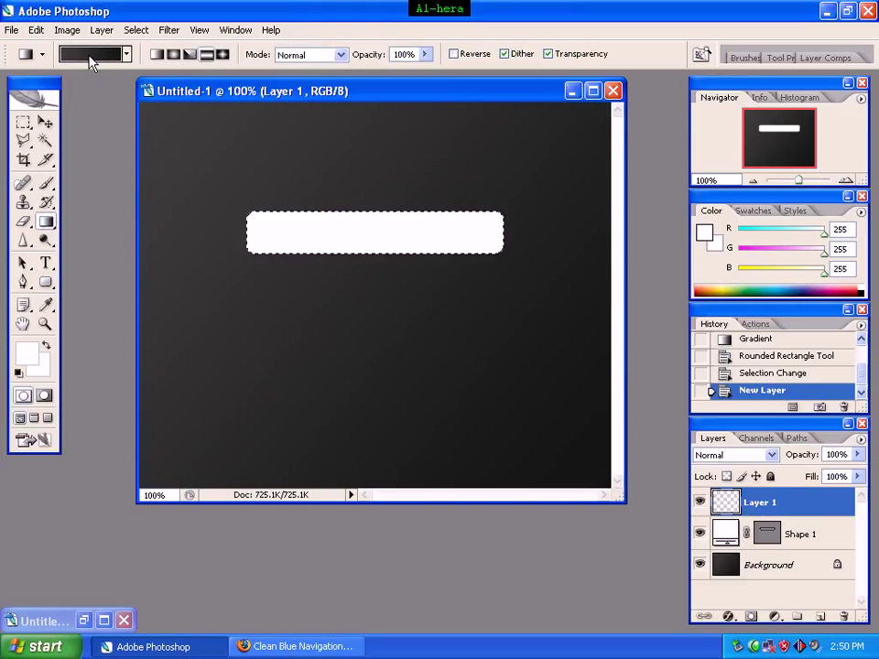
pyautogui.click(91, 57)
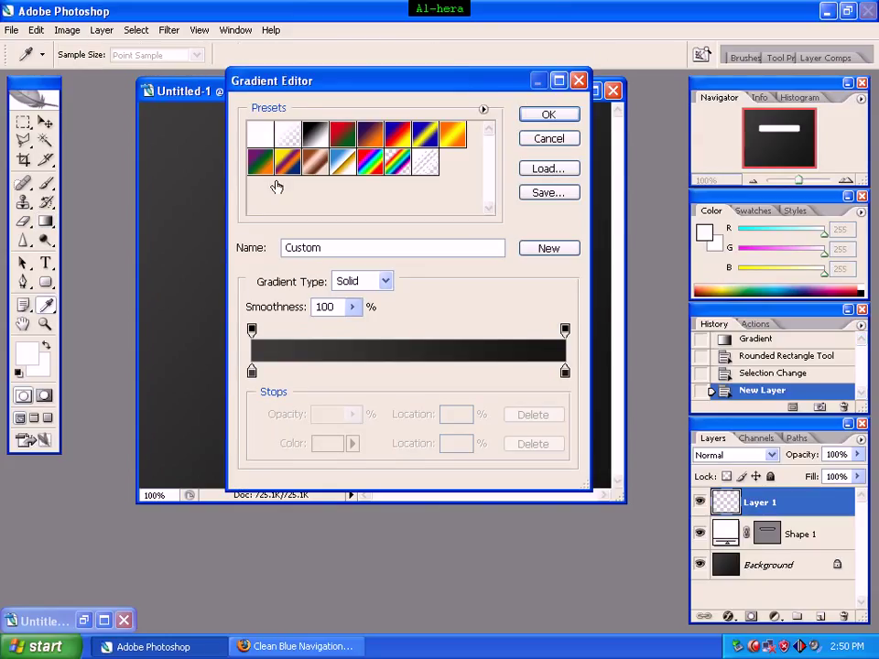
pyautogui.click(263, 140)
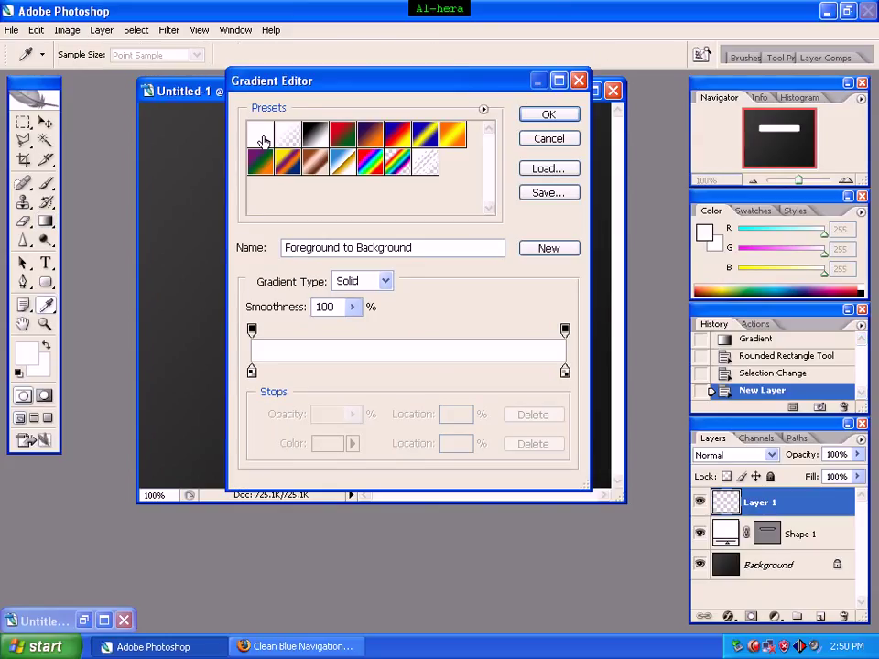
pyautogui.click(251, 372)
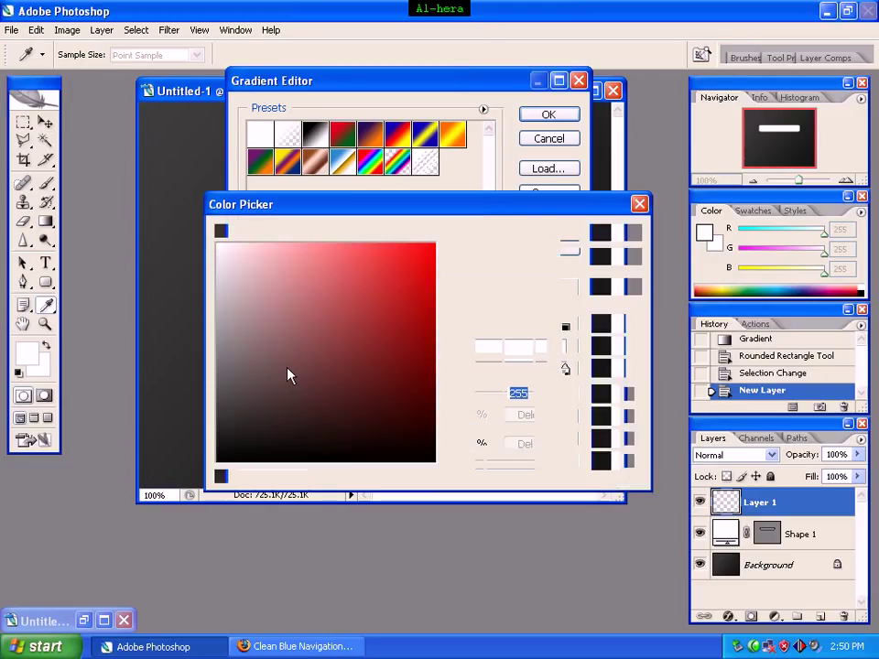
pyautogui.click(473, 473)
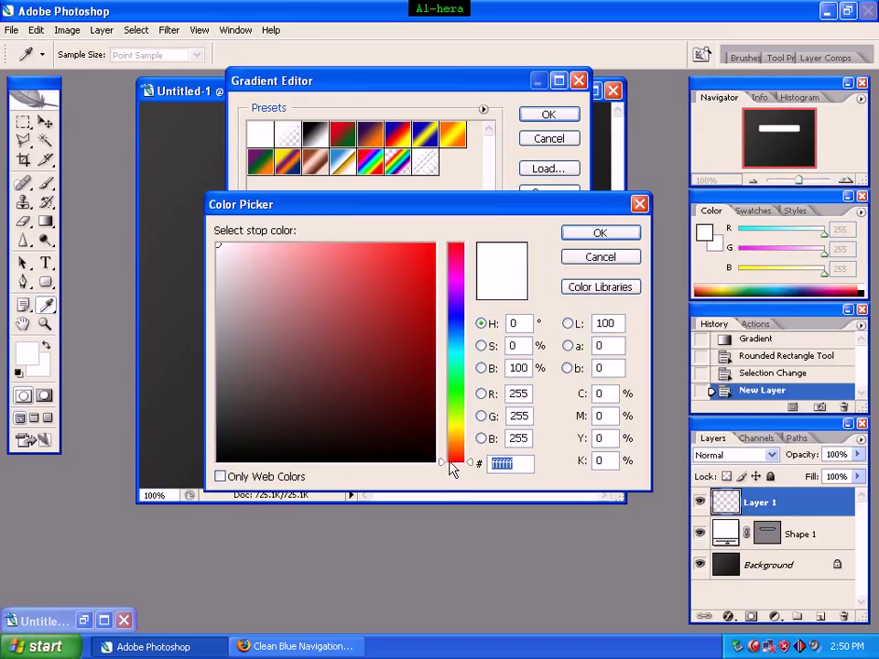
pyautogui.write('1c')
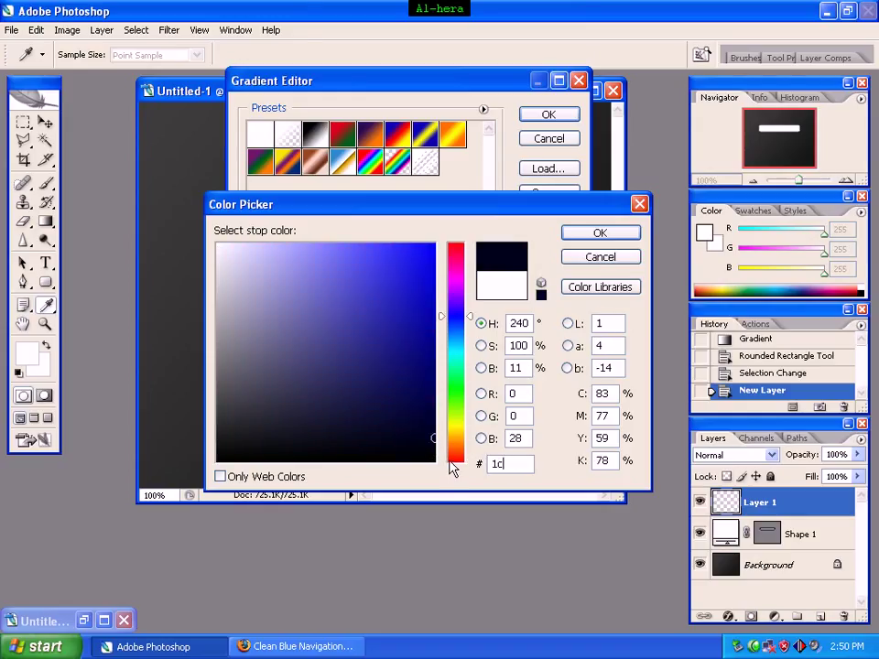
pyautogui.write('3f')
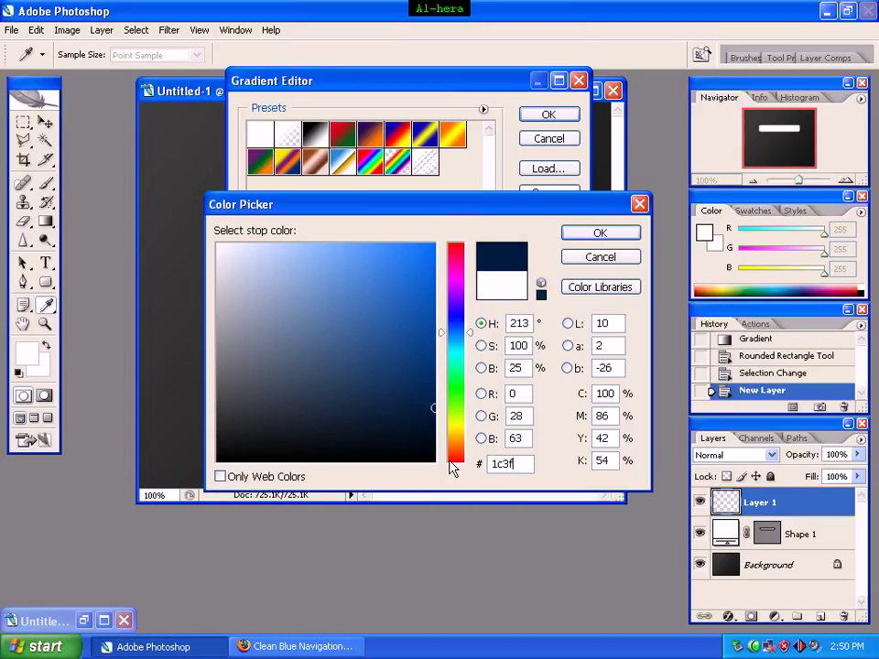
pyautogui.write('47')
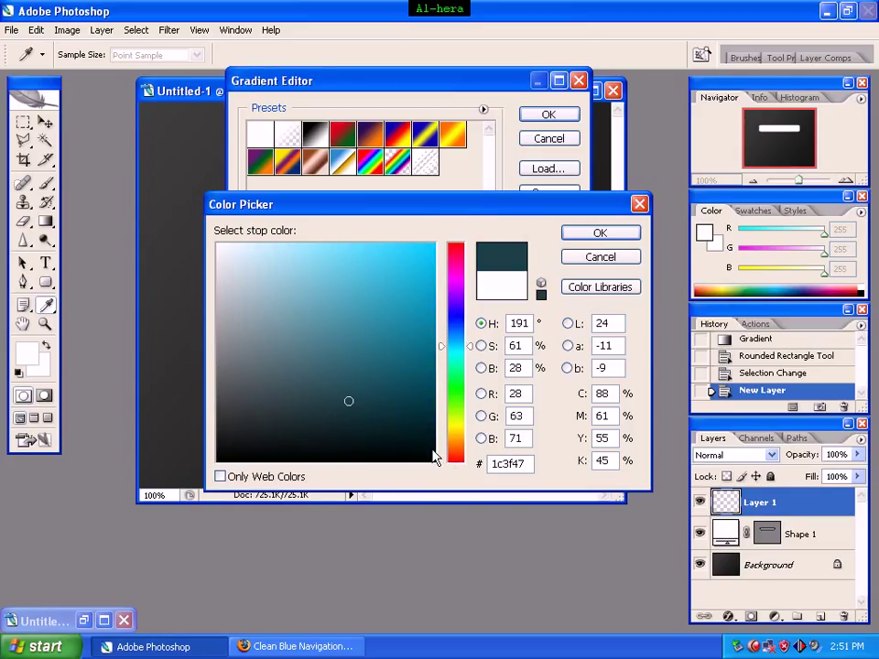
pyautogui.click(600, 236)
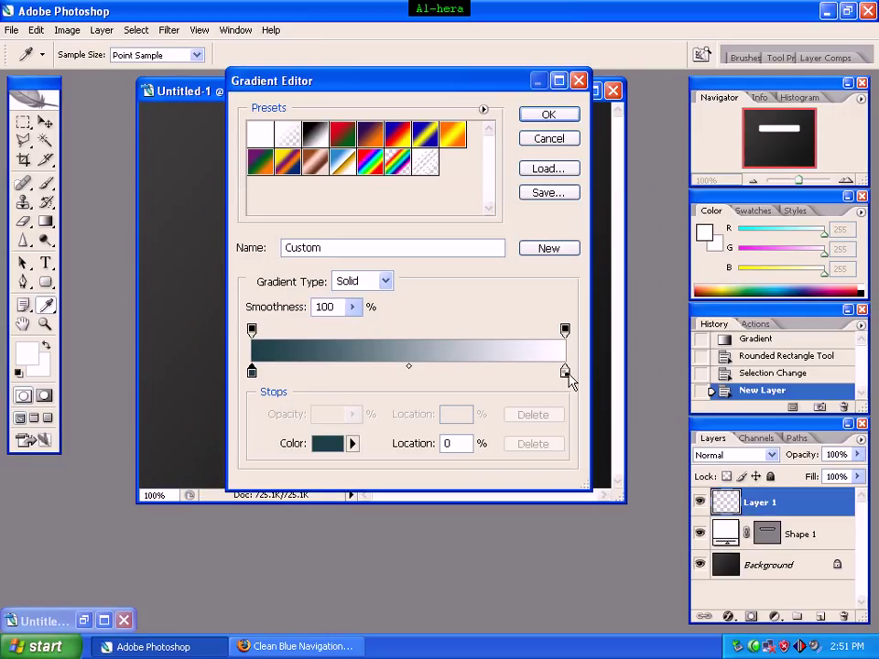
# Set the gradient's end colour stop to #2a6976 and fill the bar selection with a short vertical reflected gradient from its middle downward.
pyautogui.click(565, 373)
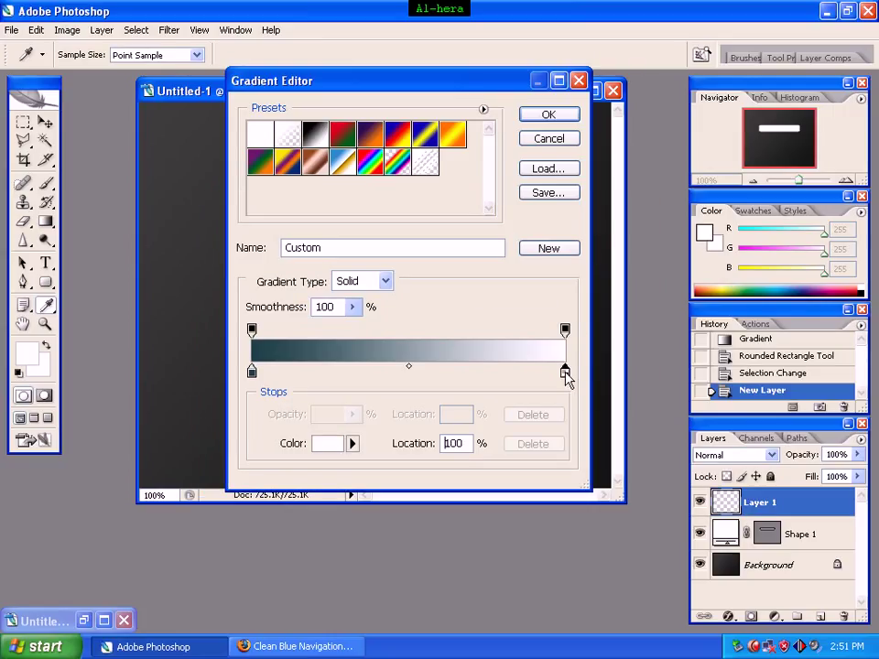
pyautogui.doubleClick(565, 373)
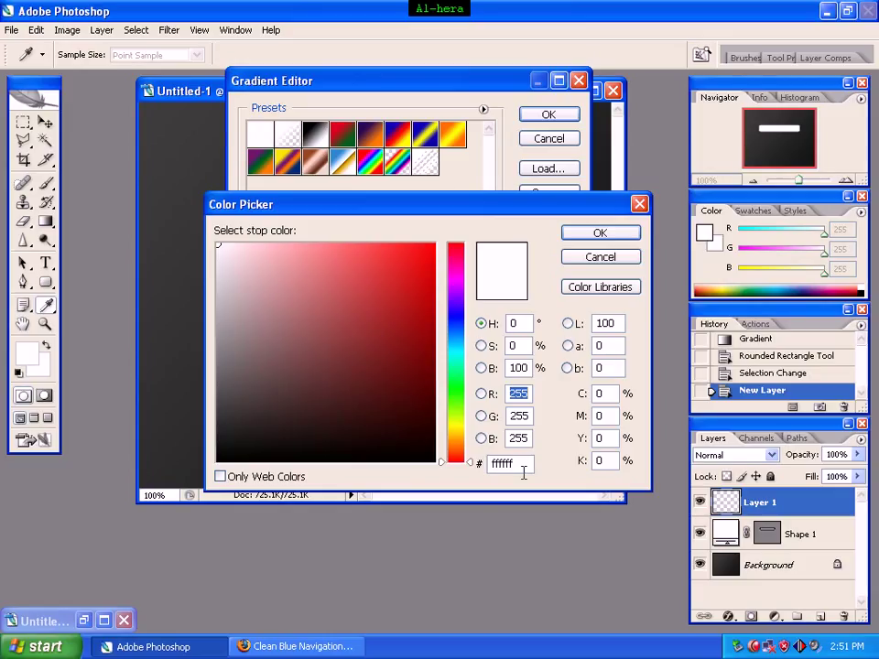
pyautogui.moveTo(517, 464); pyautogui.dragTo(496, 465)
pyautogui.write('2a69')
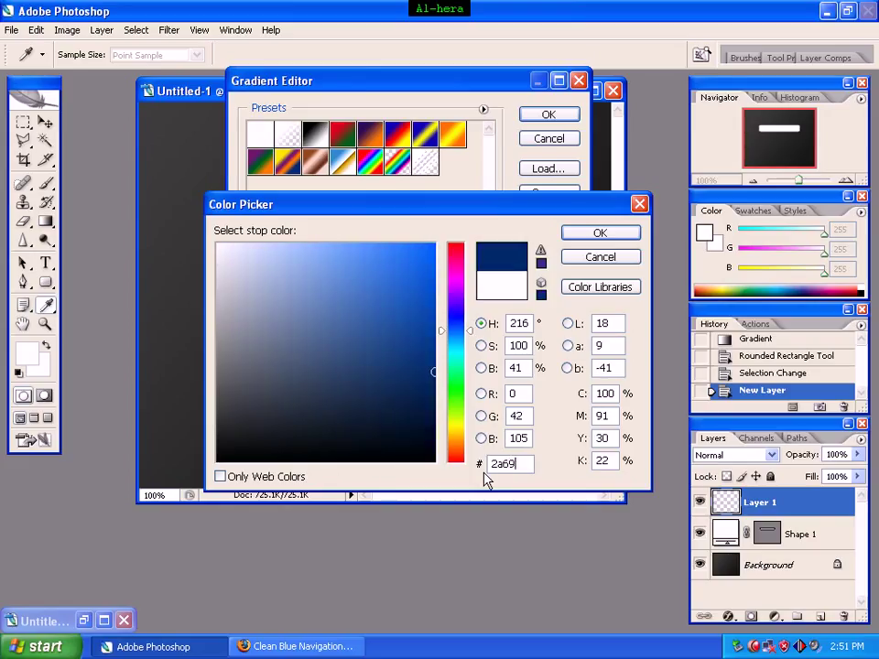
pyautogui.write('76')
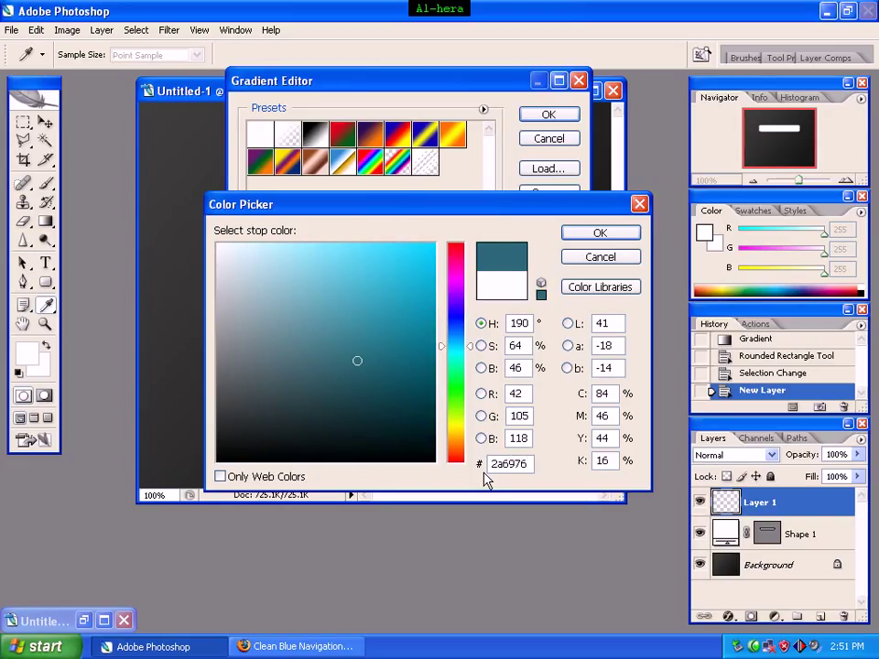
pyautogui.click(596, 235)
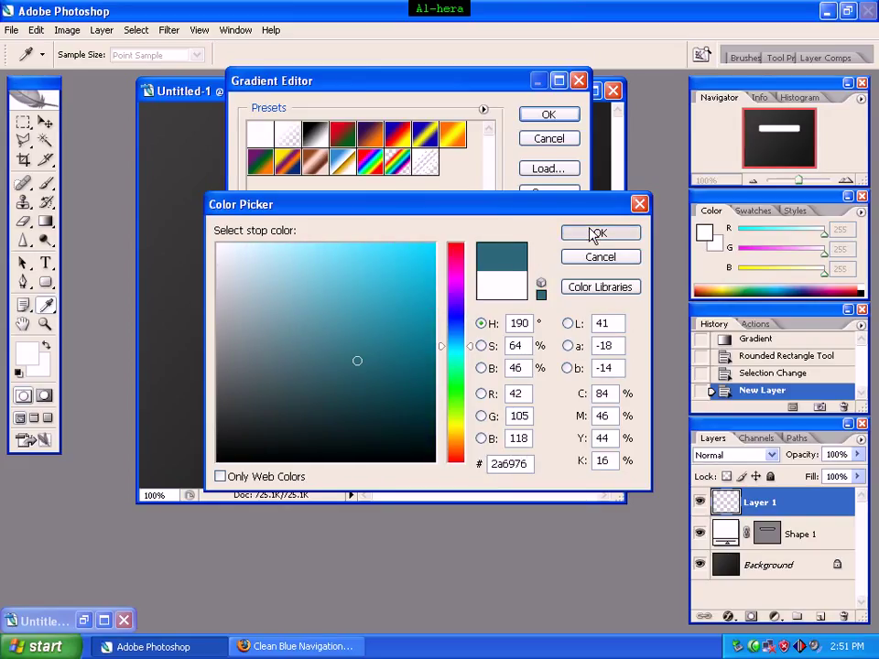
pyautogui.click(564, 118)
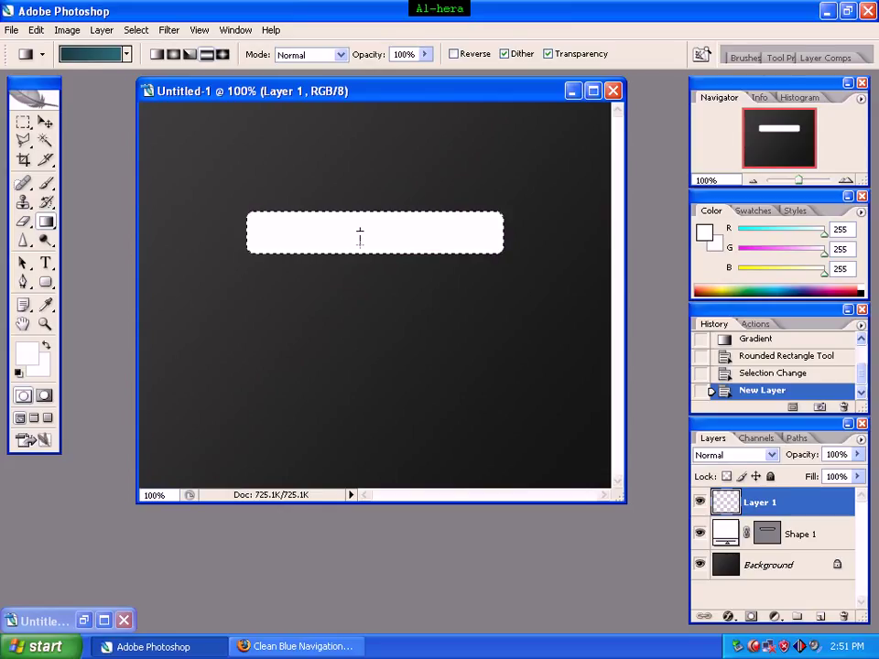
pyautogui.moveTo(360, 231); pyautogui.dragTo(360, 247)
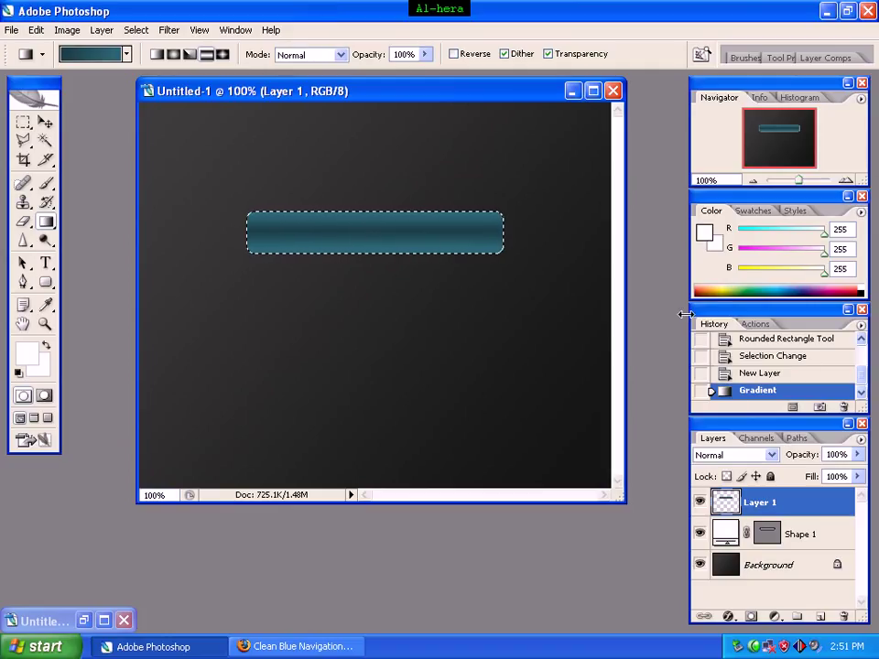
# Add an Outer Glow to the bar's gradient layer with Normal blend mode and 50% opacity.
pyautogui.rightClick(803, 508)
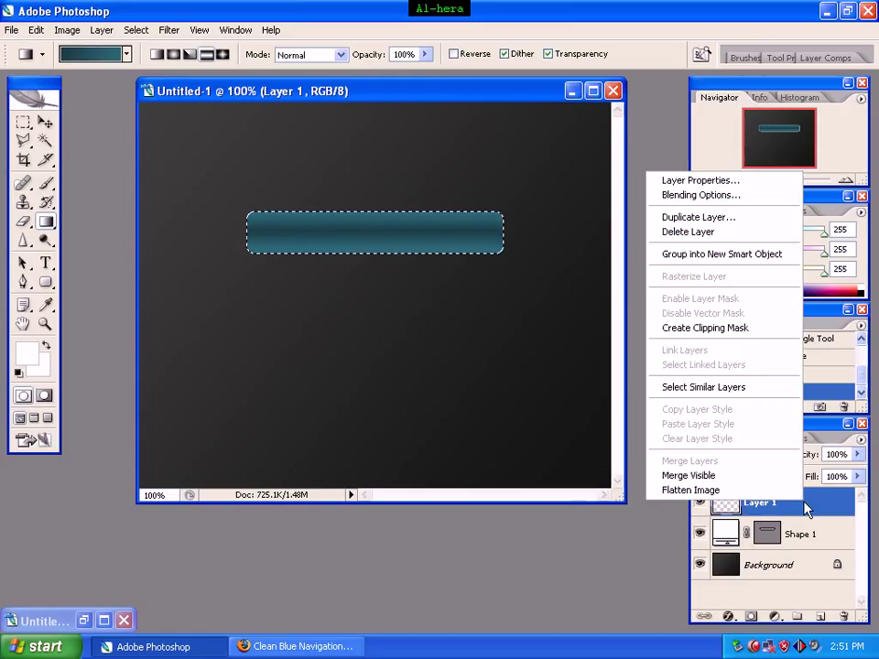
pyautogui.click(733, 196)
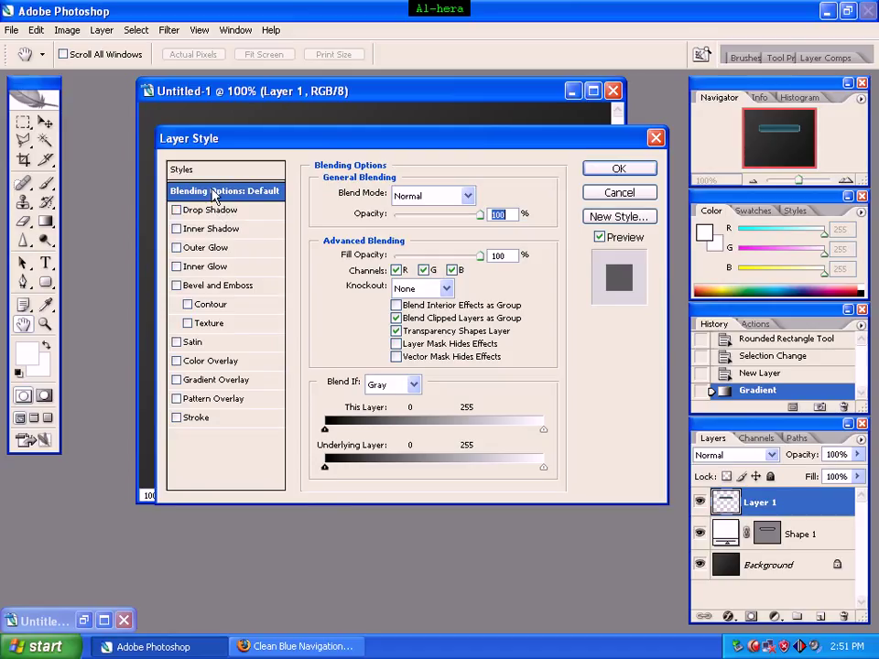
pyautogui.click(207, 248)
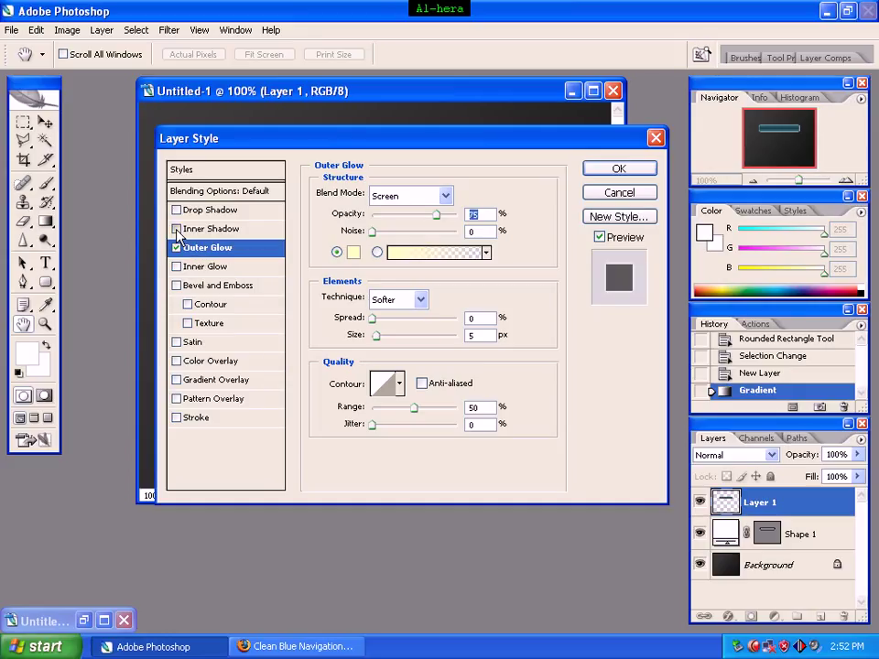
pyautogui.click(177, 230)
pyautogui.click(176, 230)
pyautogui.click(445, 196)
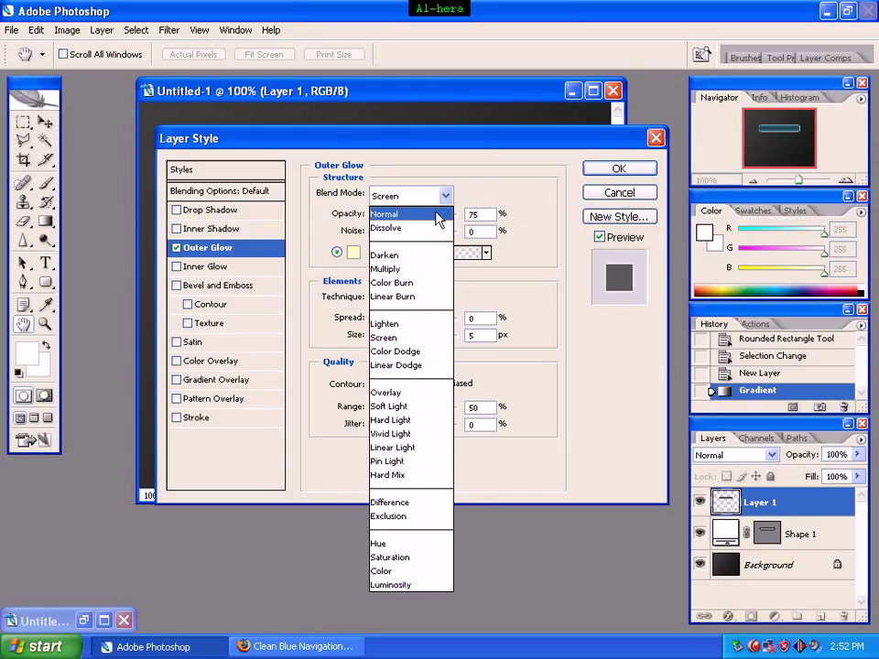
pyautogui.click(437, 218)
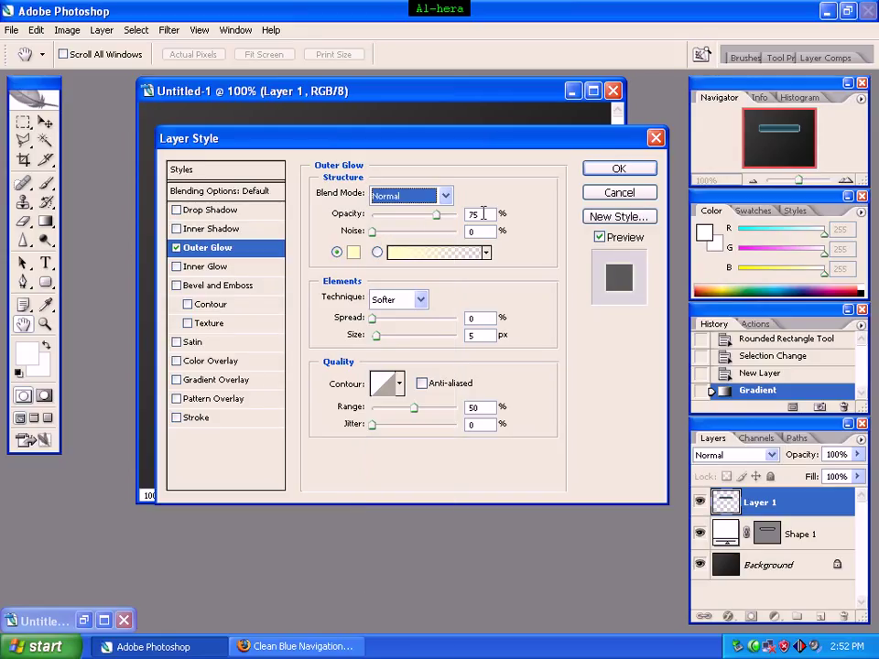
pyautogui.moveTo(483, 213); pyautogui.dragTo(456, 222)
pyautogui.write('50')
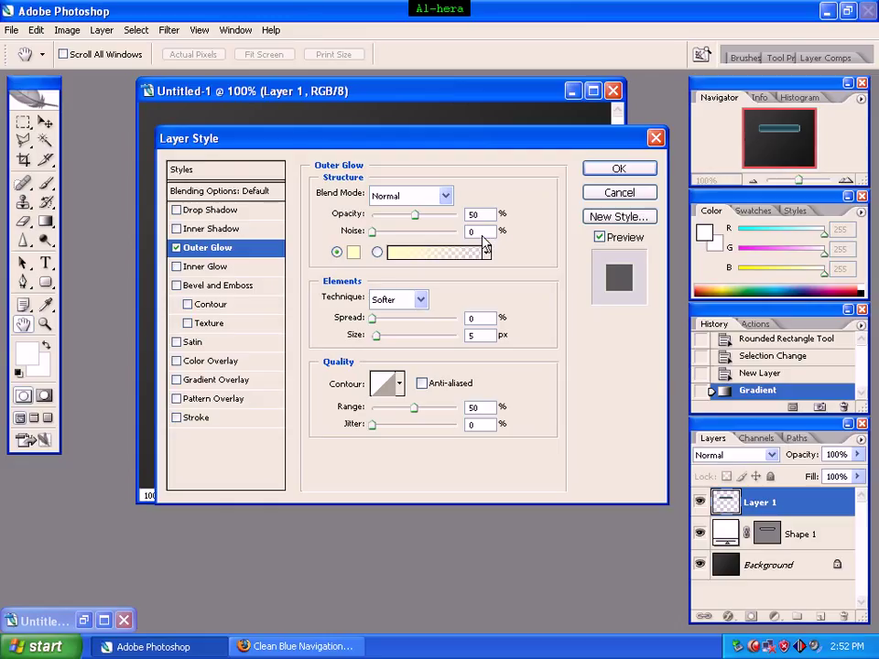
# Set the Outer Glow colour to black, #000000.
pyautogui.click(354, 253)
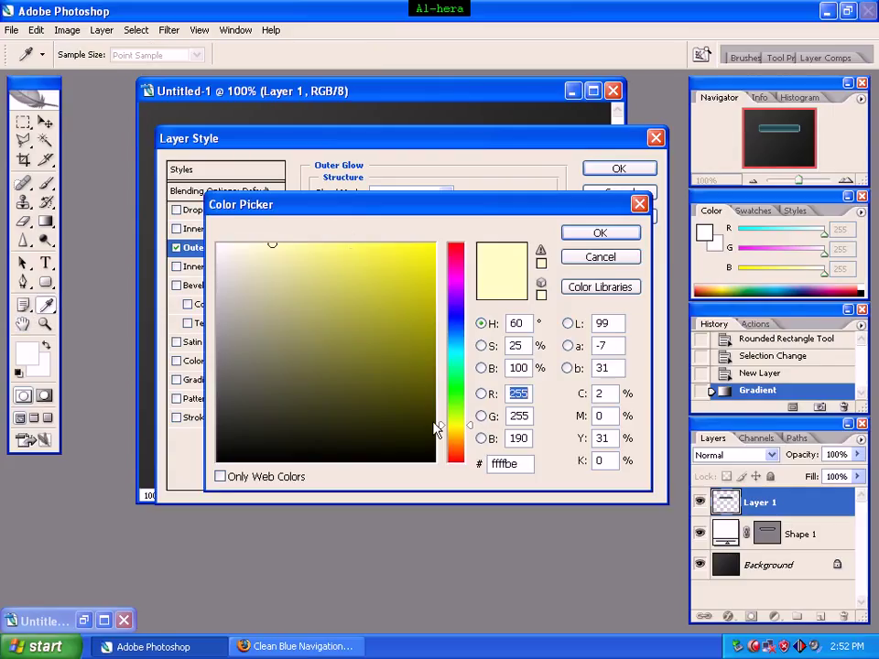
pyautogui.doubleClick(504, 464)
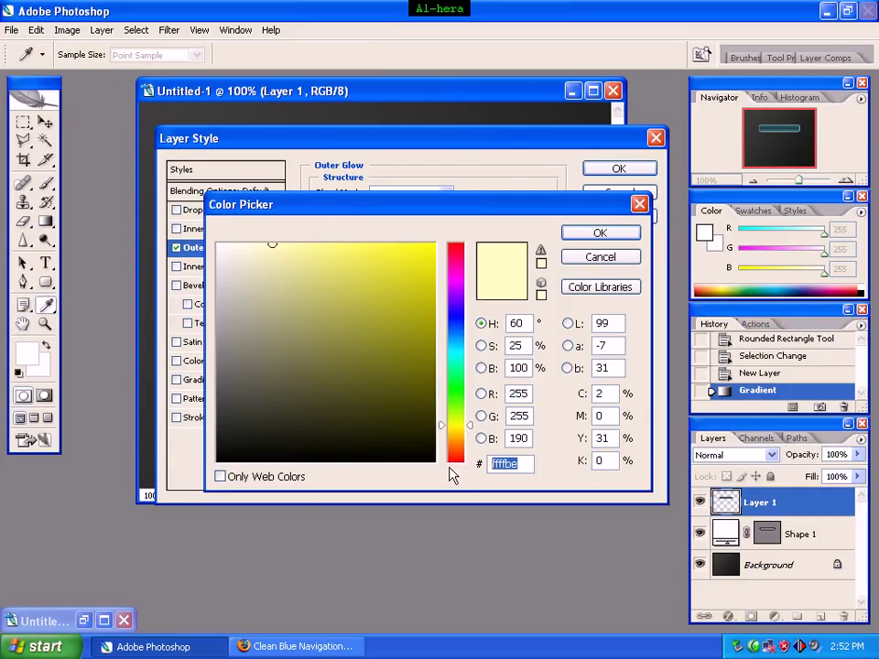
pyautogui.write('00')
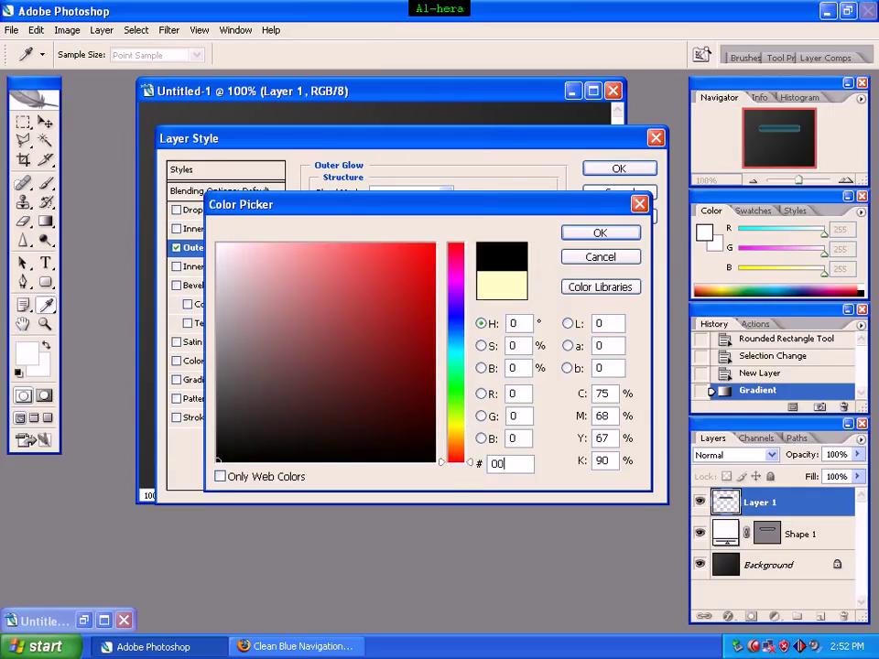
pyautogui.write('0000')
pyautogui.click(600, 234)
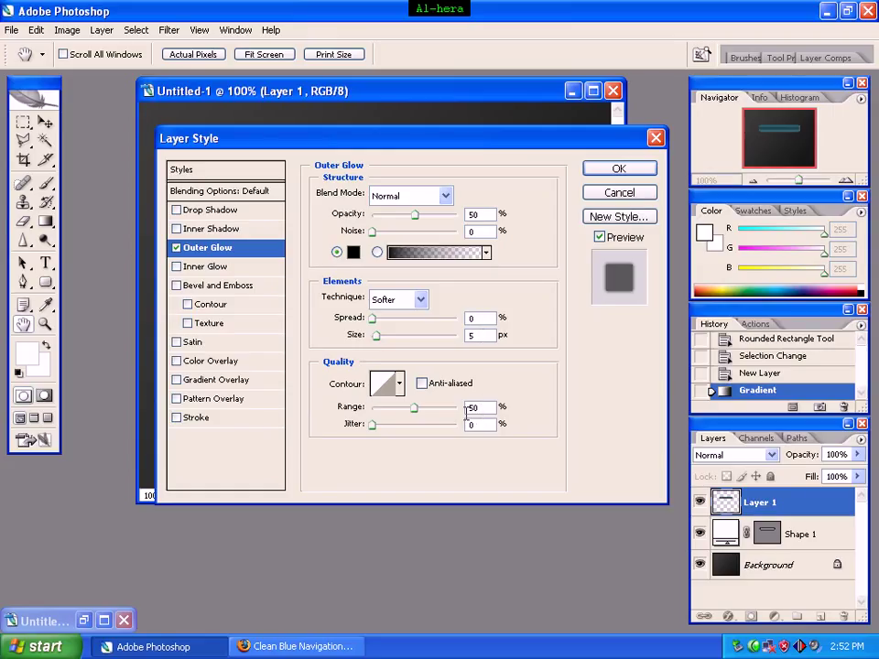
# Add an Inner Glow to the same layer with Overlay blend mode and 55% opacity.
pyautogui.click(215, 271)
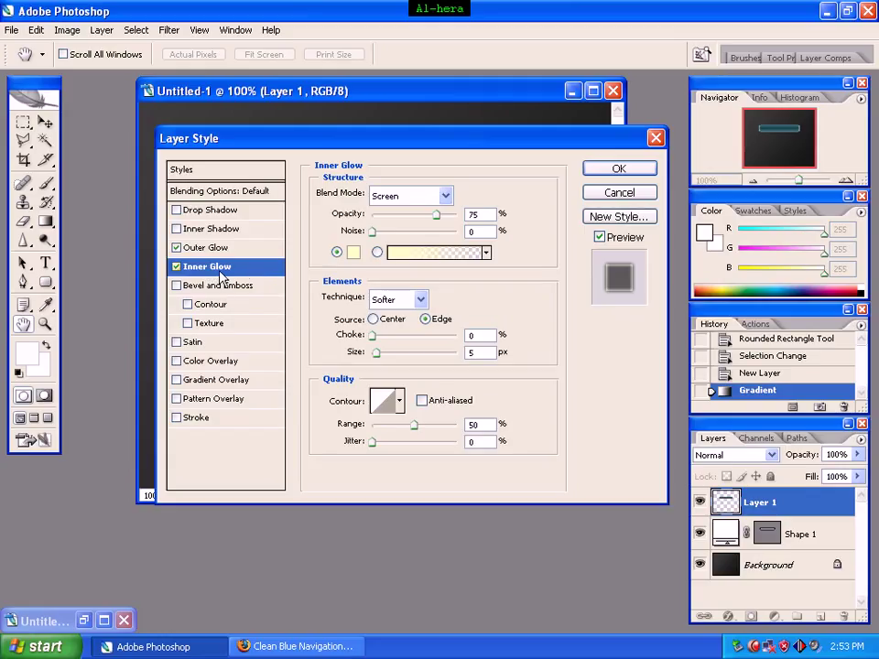
pyautogui.click(446, 196)
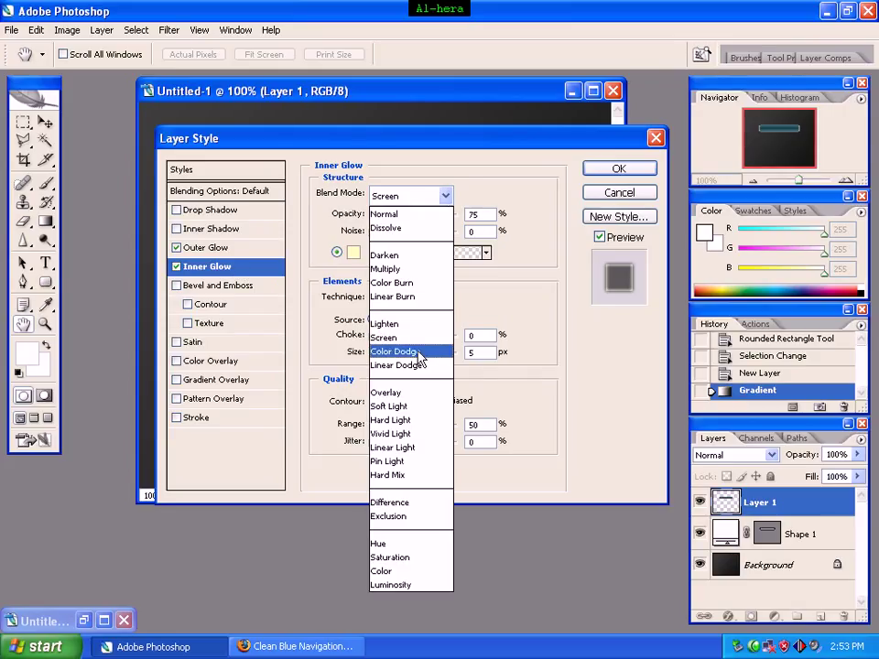
pyautogui.click(420, 400)
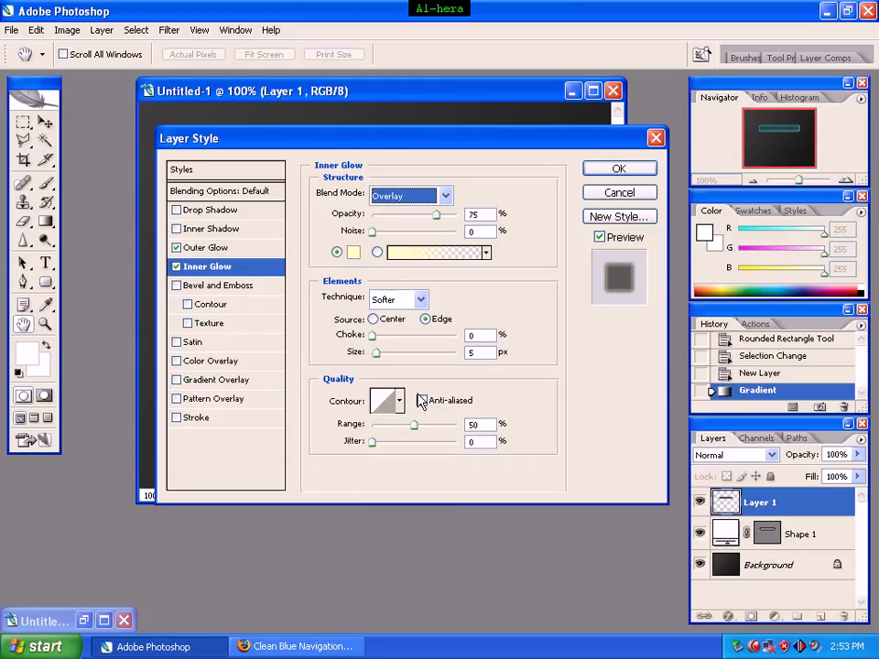
pyautogui.doubleClick(486, 216)
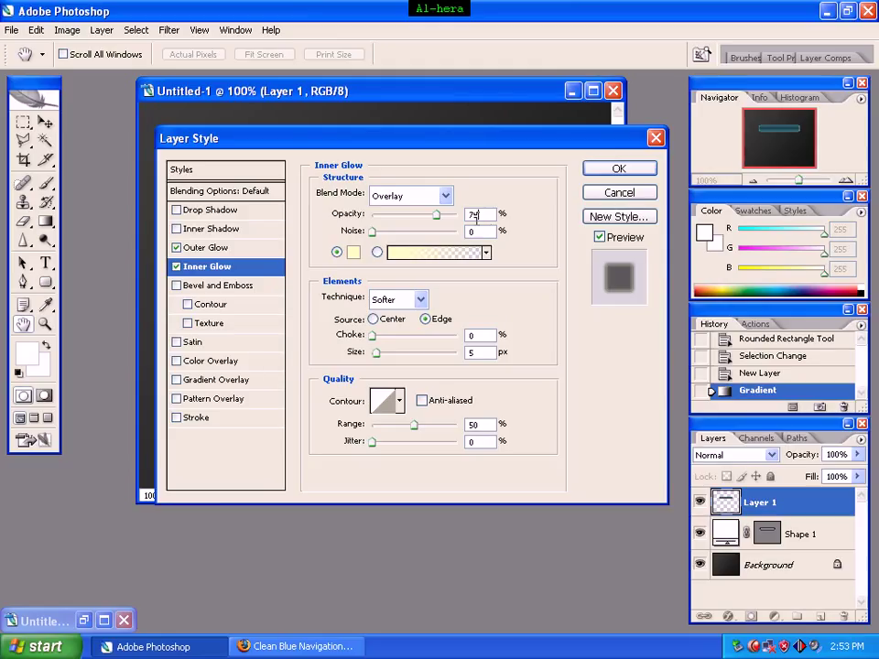
pyautogui.write('55')
# Set the Inner Glow colour to white, #ffffff.
pyautogui.click(353, 252)
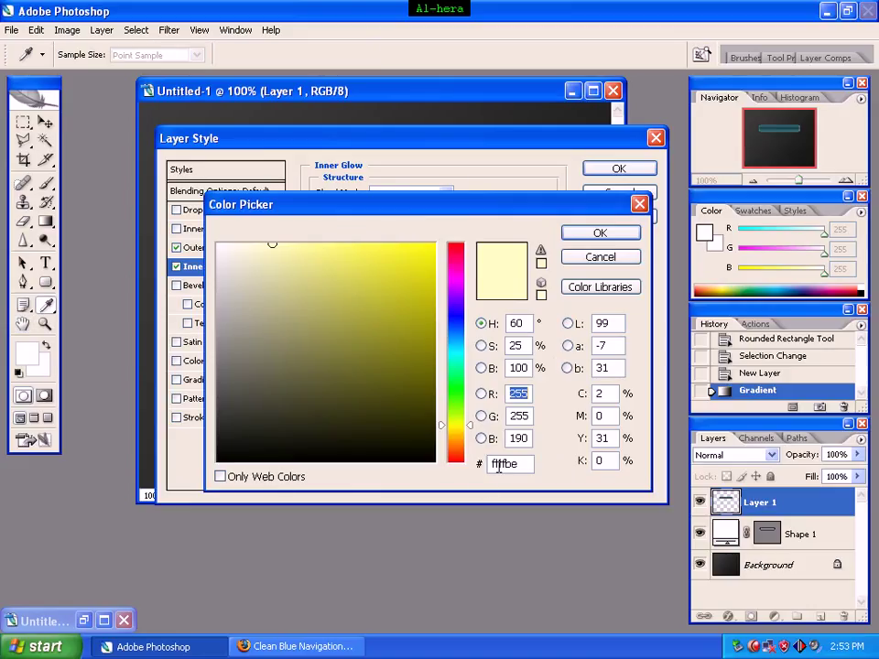
pyautogui.doubleClick(523, 465)
pyautogui.write('f')
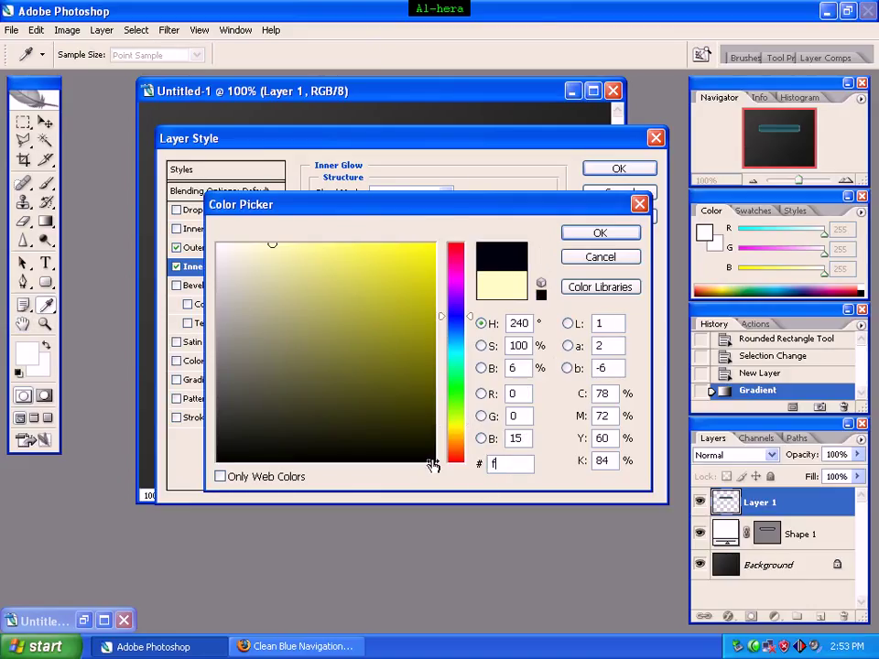
pyautogui.write('ffff')
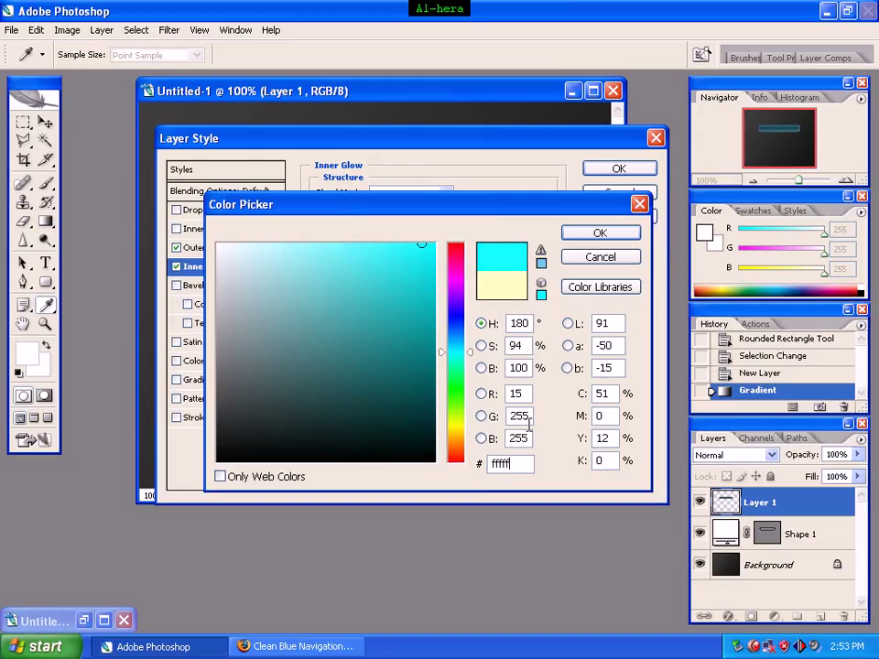
pyautogui.write('f')
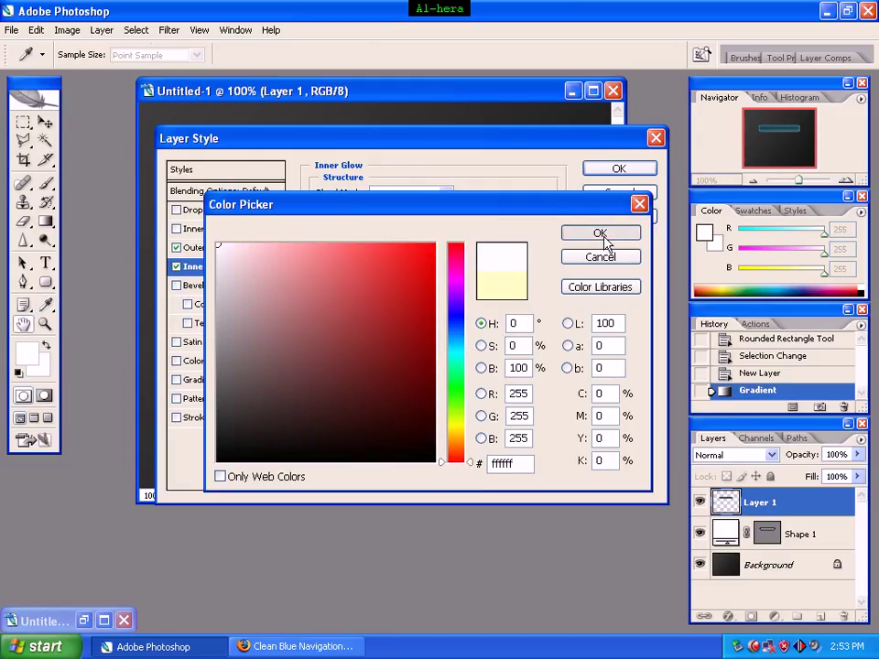
pyautogui.click(599, 235)
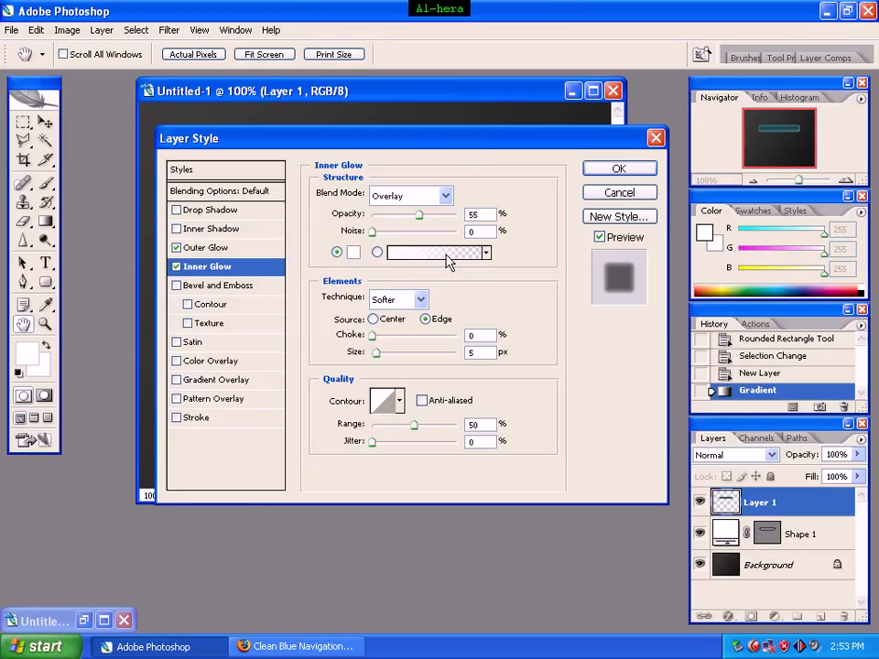
# Give the Inner Glow a Foreground to Transparent gradient with both colour stops white, #ffffff, and set its size to 12 px.
pyautogui.click(447, 262)
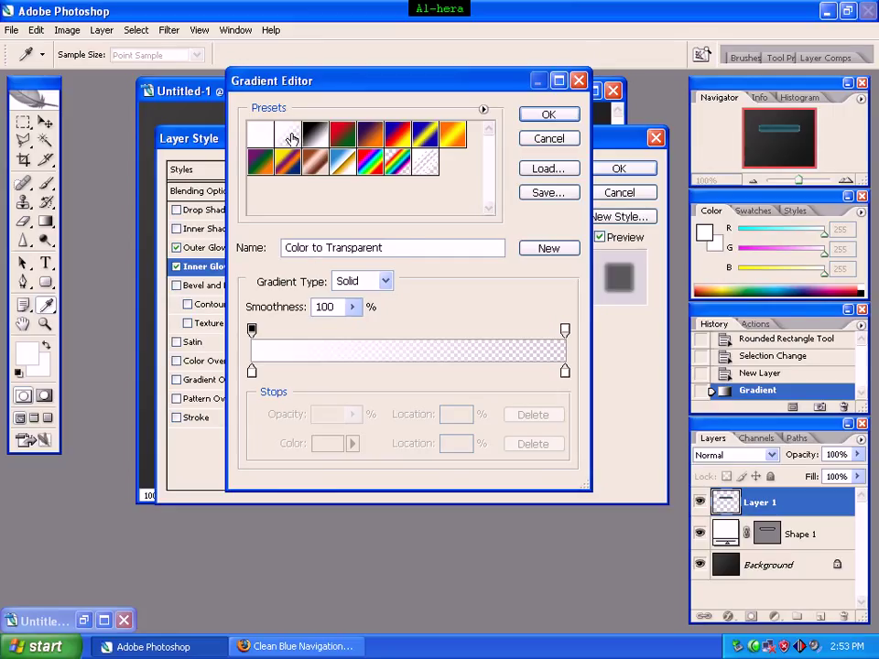
pyautogui.click(290, 139)
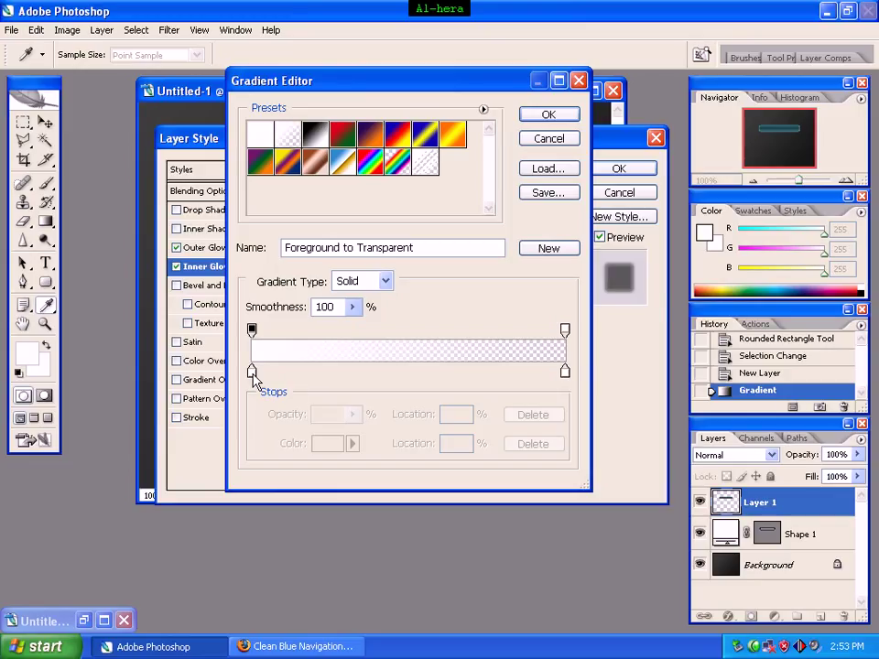
pyautogui.doubleClick(252, 373)
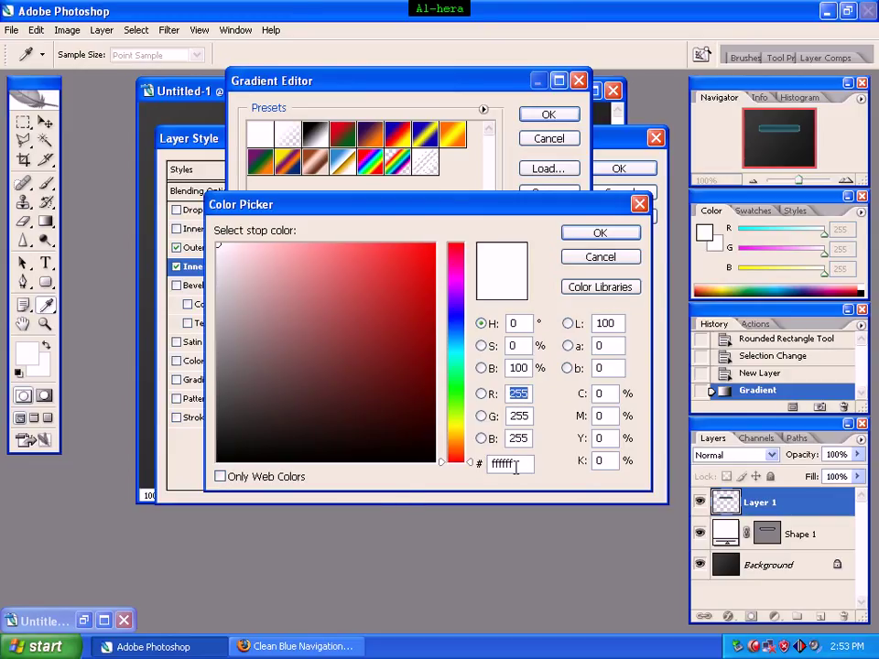
pyautogui.click(604, 238)
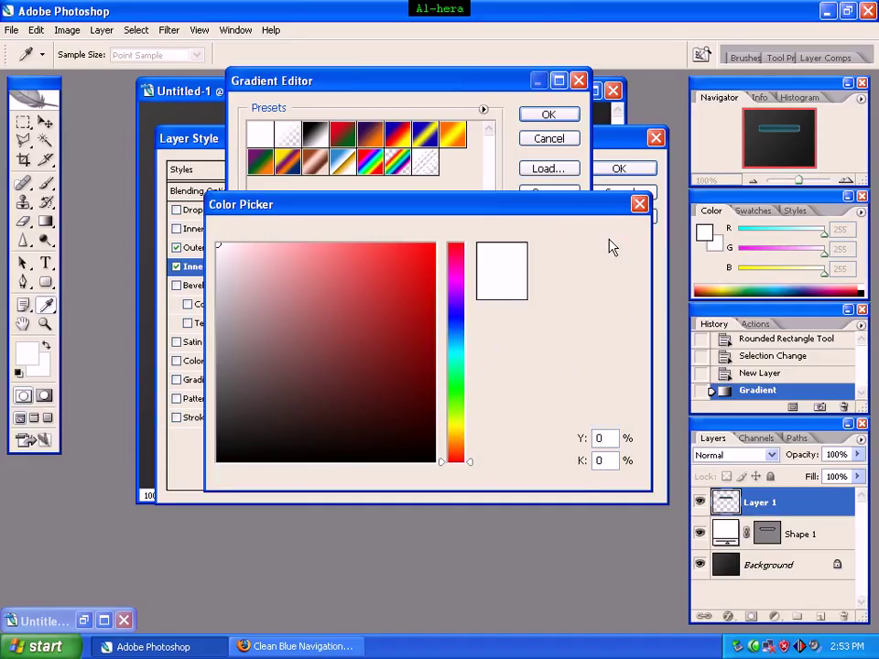
pyautogui.click(565, 373)
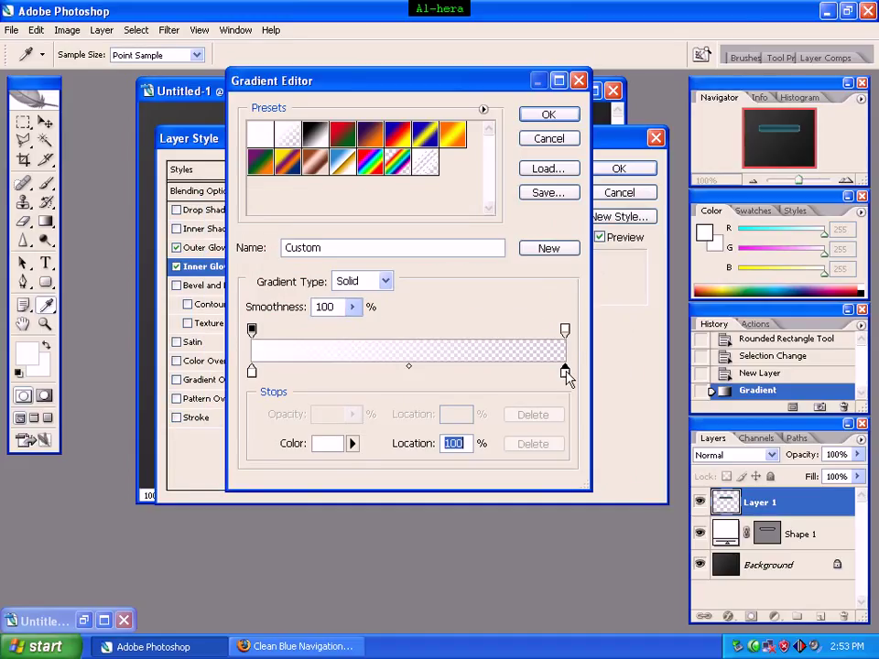
pyautogui.doubleClick(565, 372)
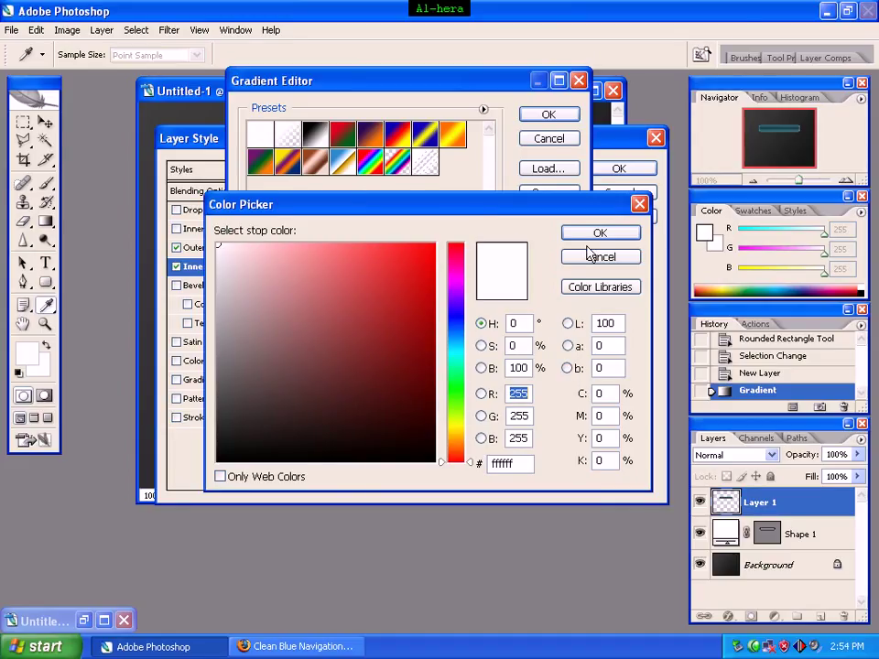
pyautogui.click(595, 236)
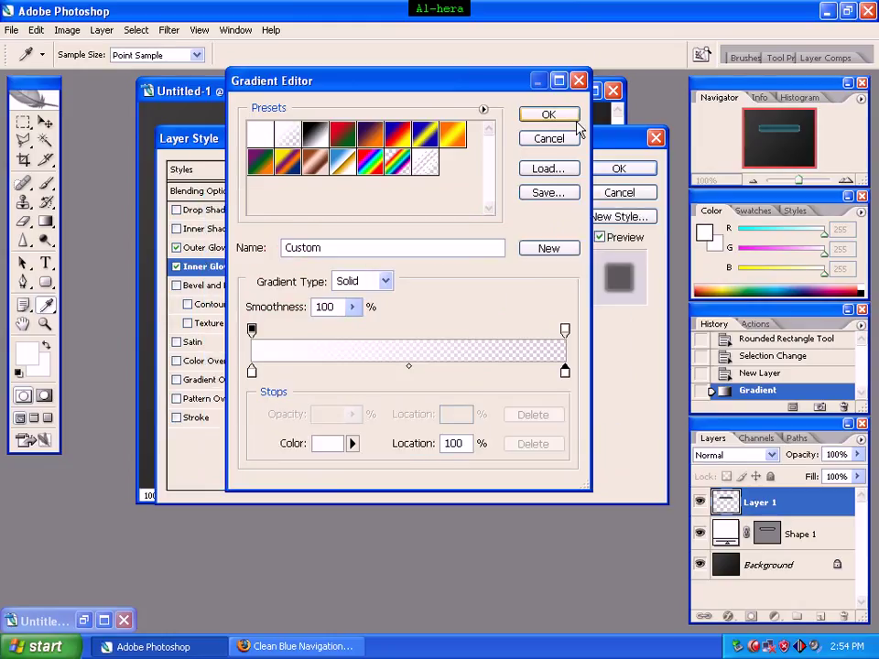
pyautogui.click(568, 117)
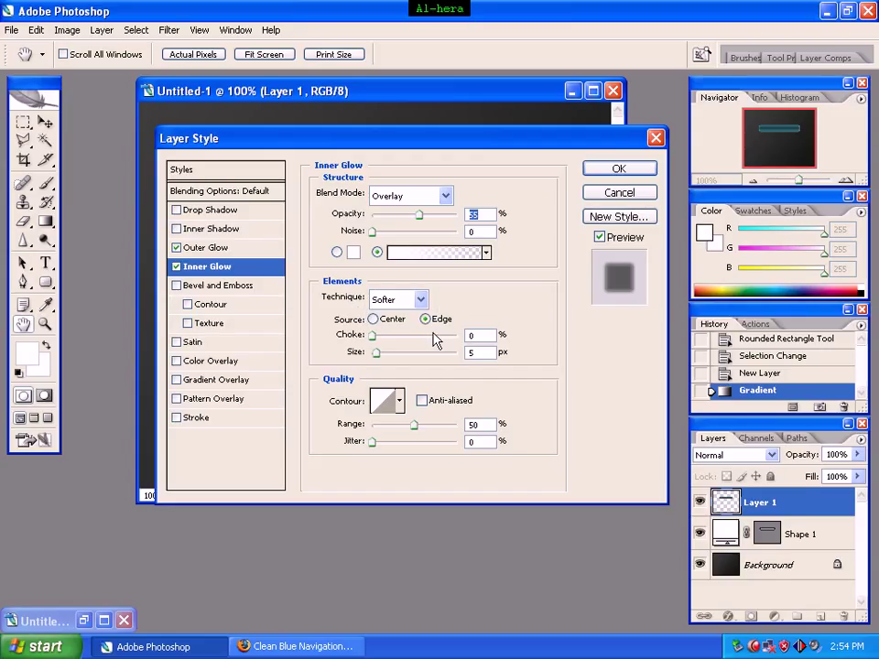
pyautogui.click(472, 352)
pyautogui.write('12')
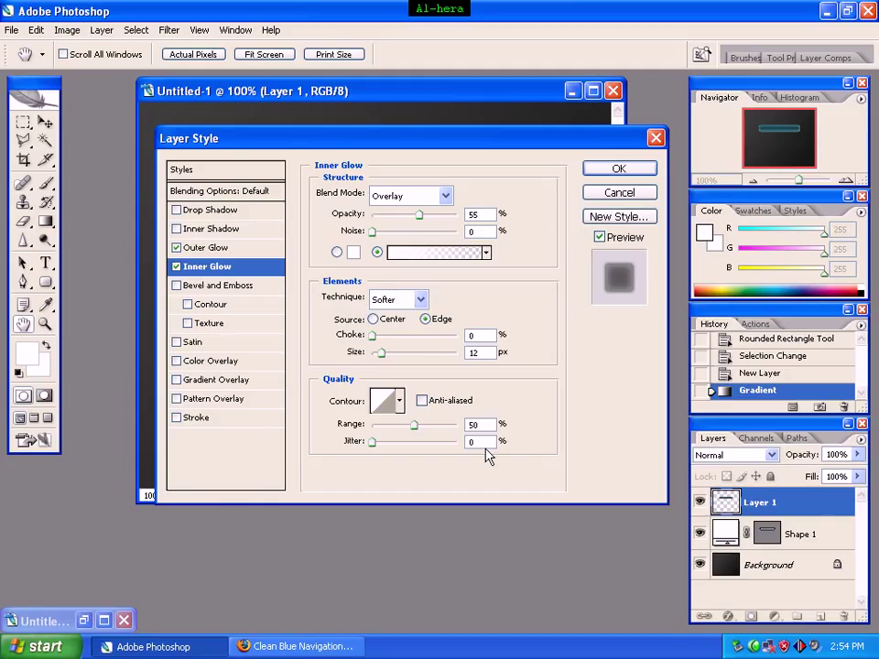
# Add a Gradient Overlay to the bar layer using the Foreground to Transparent preset with both colour stops white, #ffffff.
pyautogui.click(210, 380)
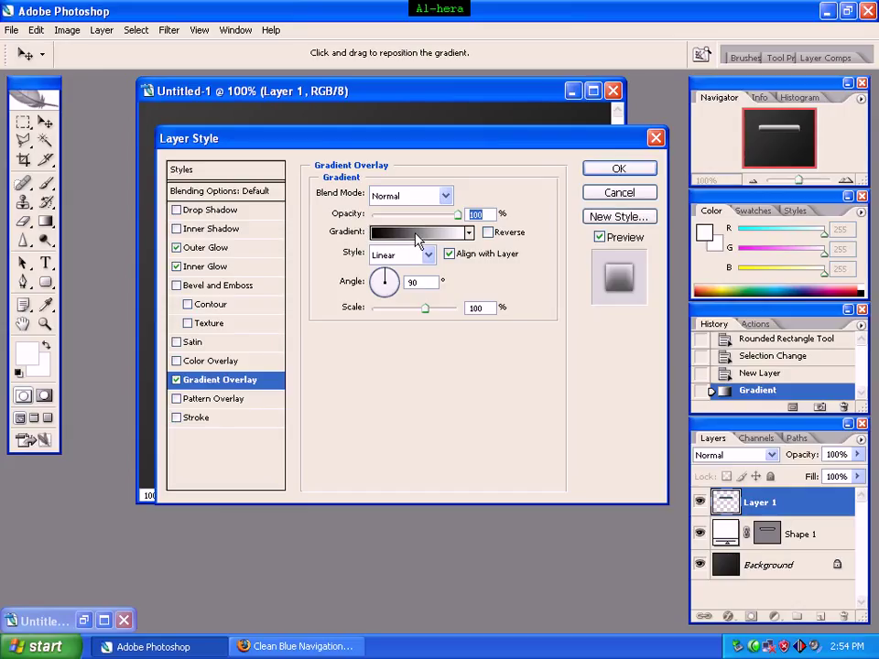
pyautogui.click(417, 236)
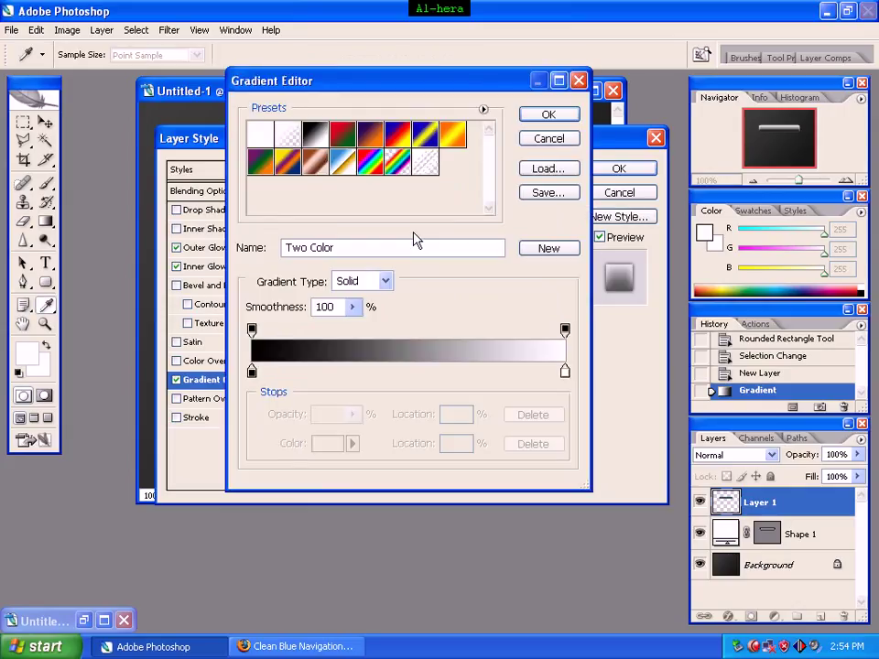
pyautogui.click(289, 138)
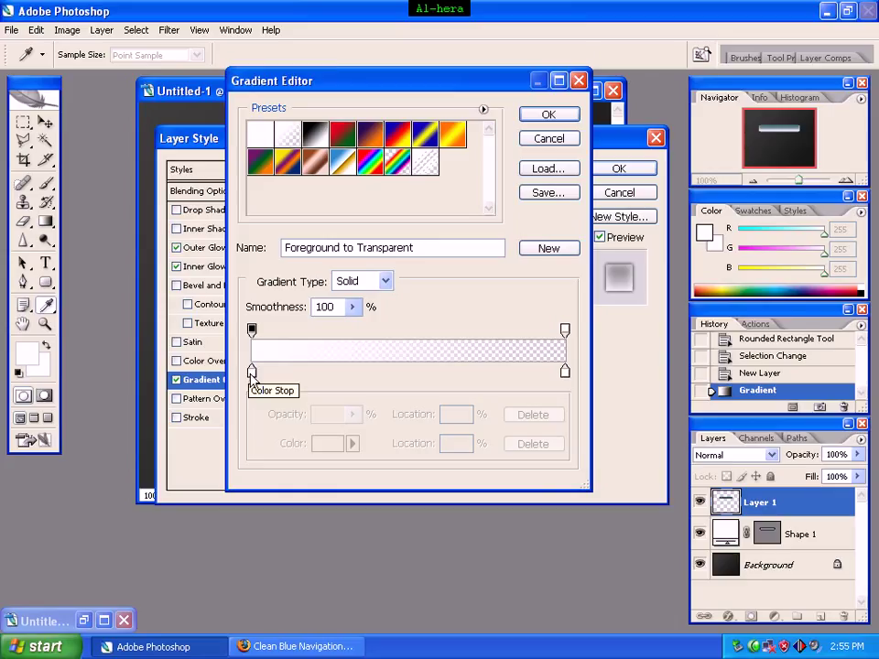
pyautogui.click(252, 370)
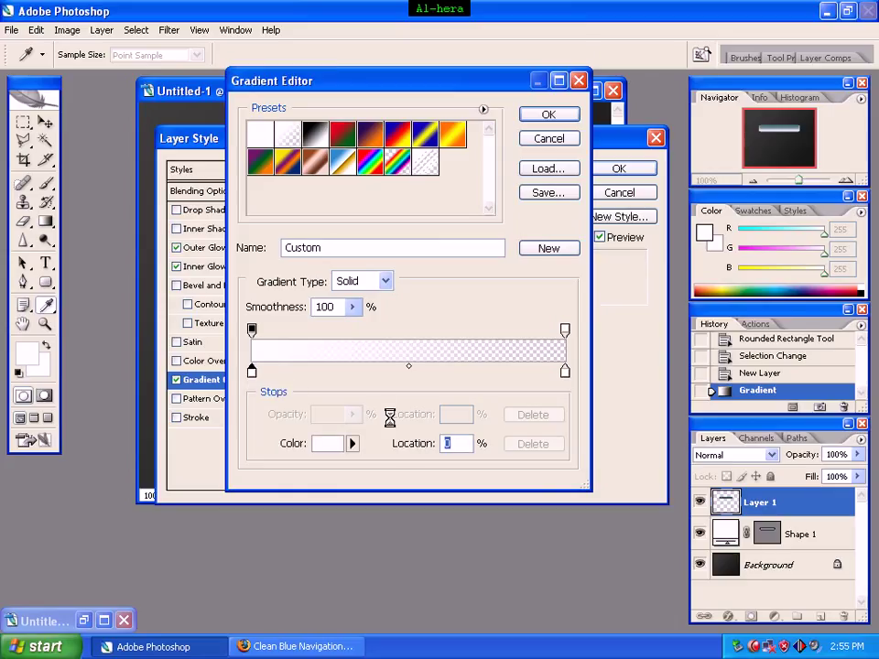
pyautogui.click(327, 443)
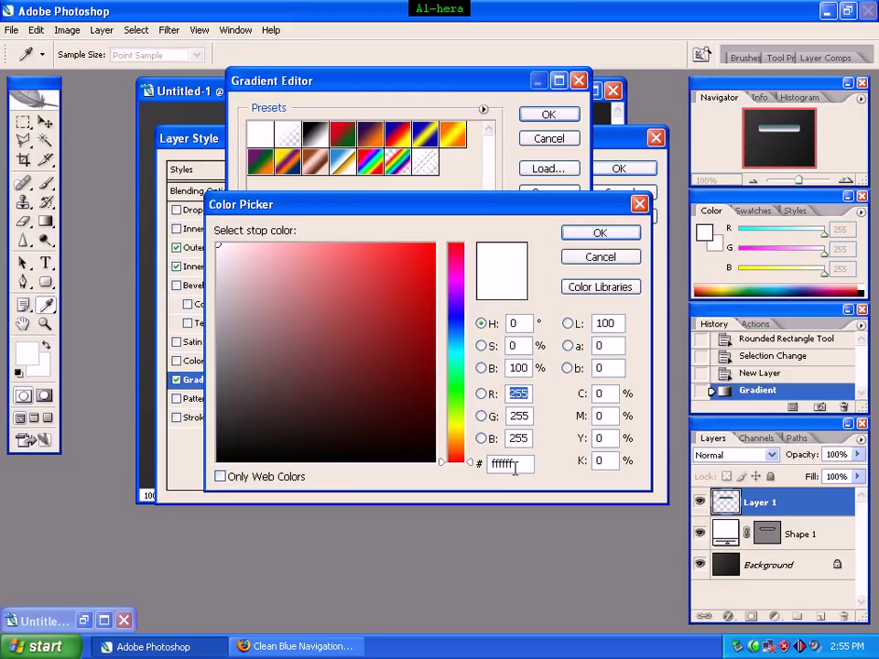
pyautogui.click(628, 235)
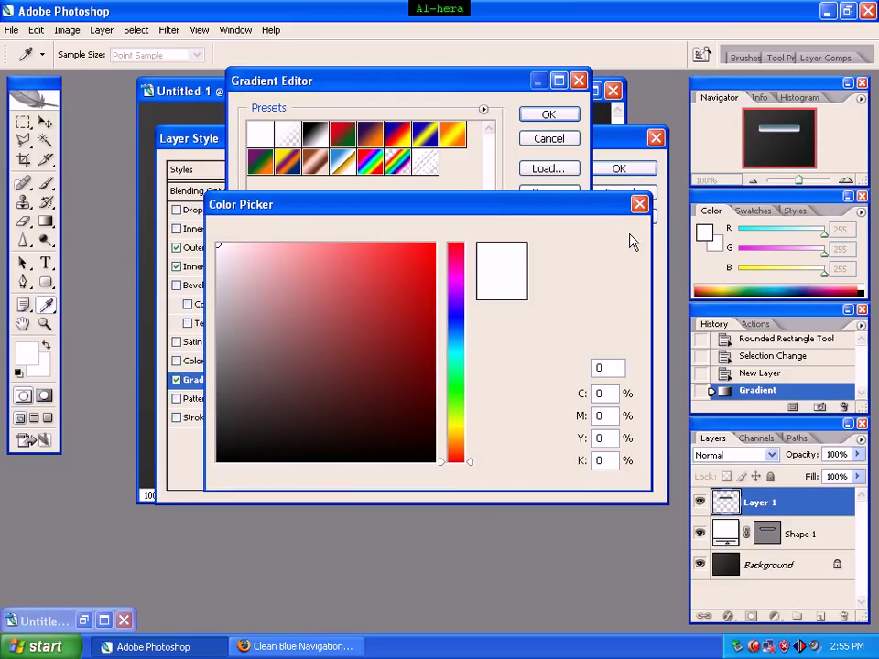
pyautogui.doubleClick(565, 373)
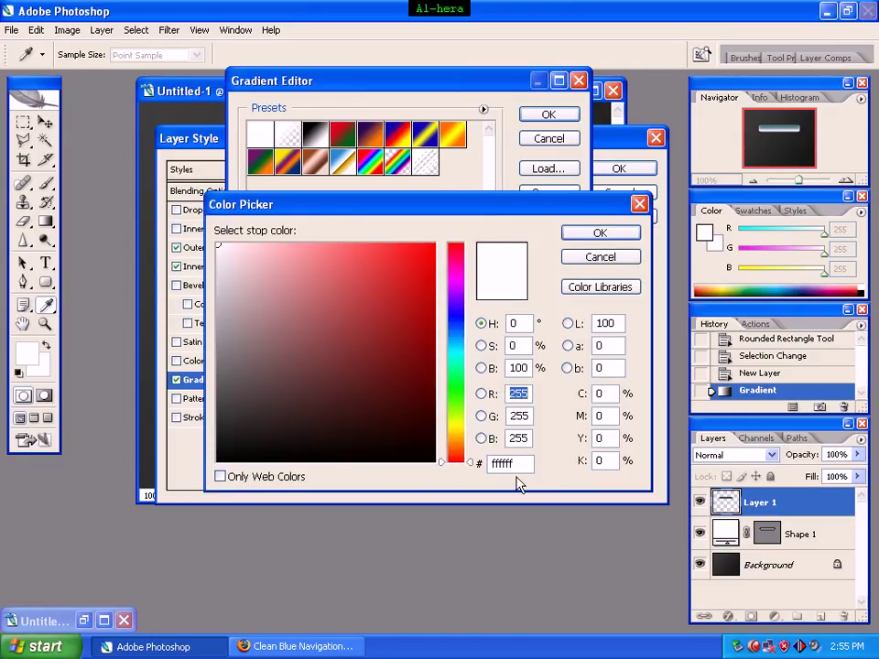
pyautogui.click(610, 235)
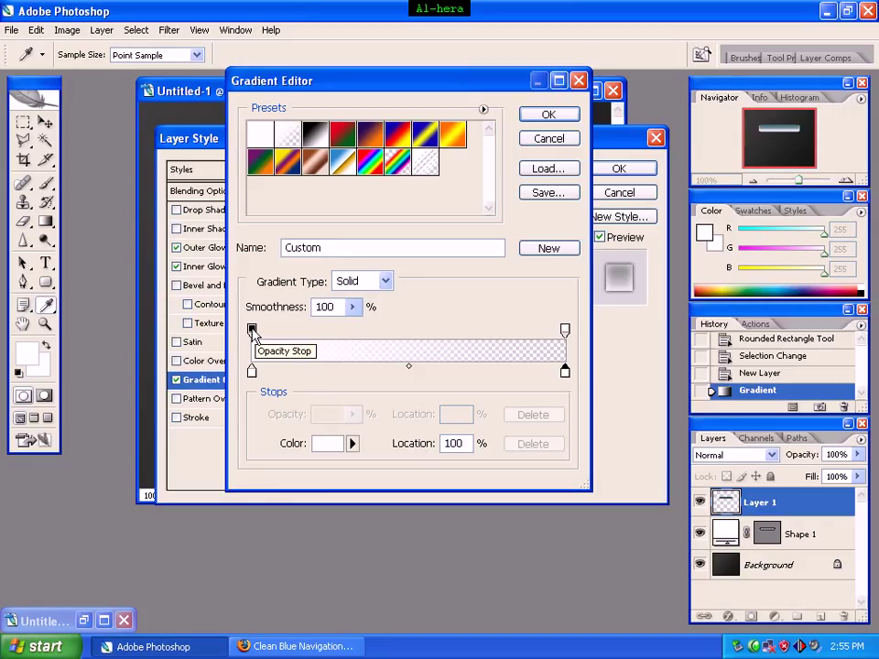
# Set the overlay gradient's first opacity stop to 10% opacity at location 51%.
pyautogui.click(253, 331)
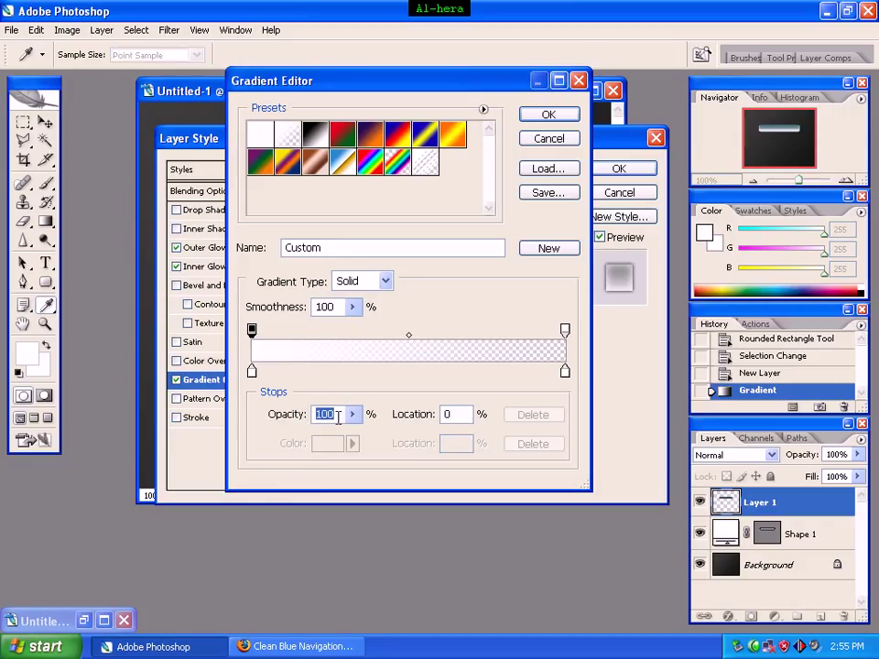
pyautogui.write('101')
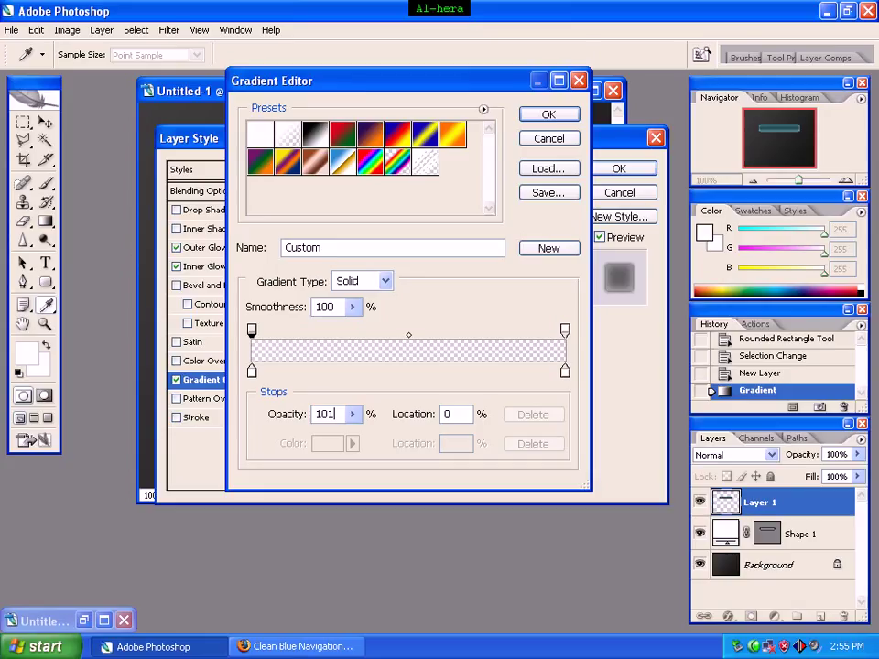
pyautogui.press('BackSpace')
pyautogui.doubleClick(441, 414)
pyautogui.write('51')
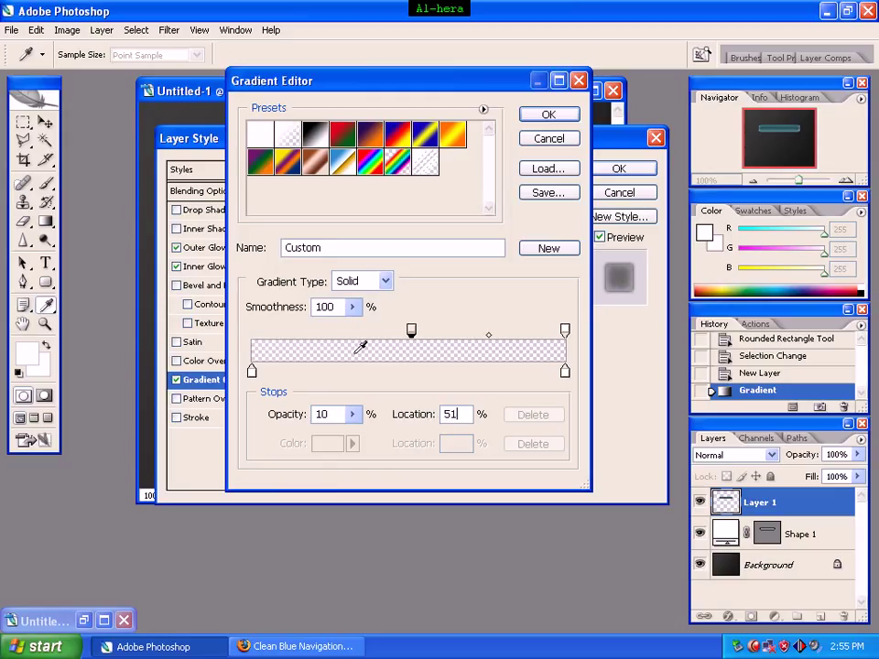
# Move the overlay gradient's fully transparent end stop to location 49% and apply the layer style.
pyautogui.click(565, 332)
pyautogui.doubleClick(451, 414)
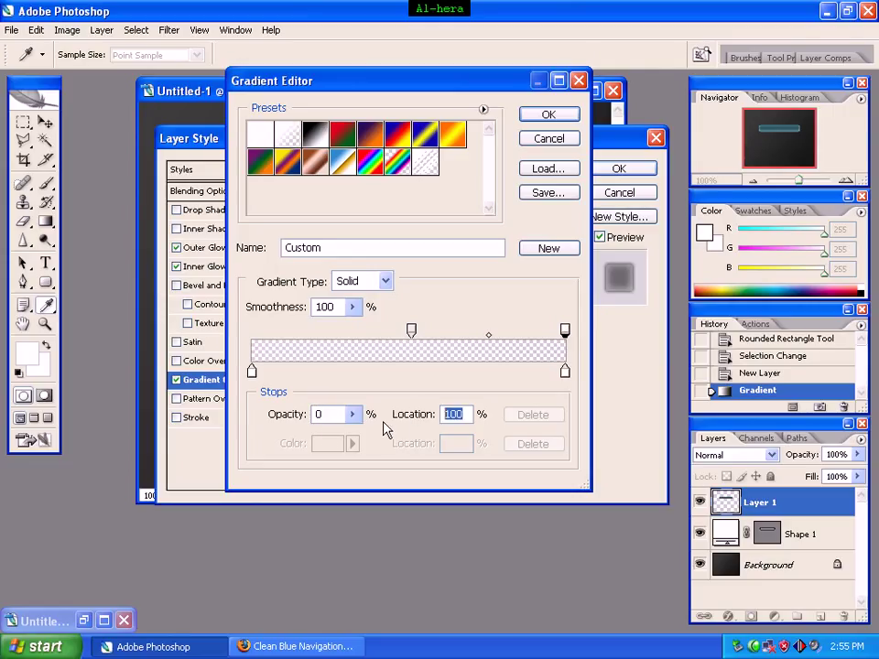
pyautogui.write('49')
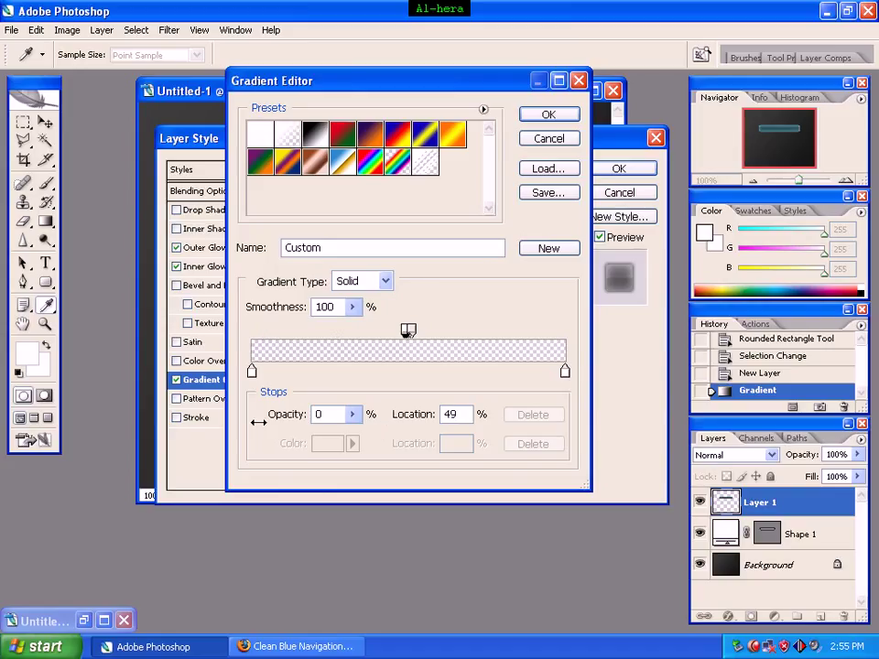
pyautogui.click(543, 116)
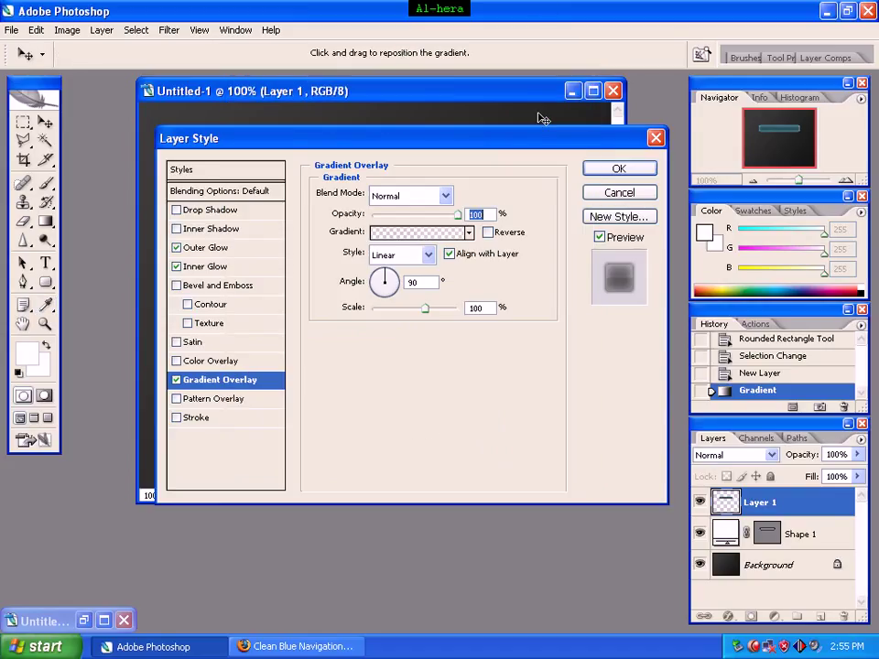
pyautogui.click(616, 170)
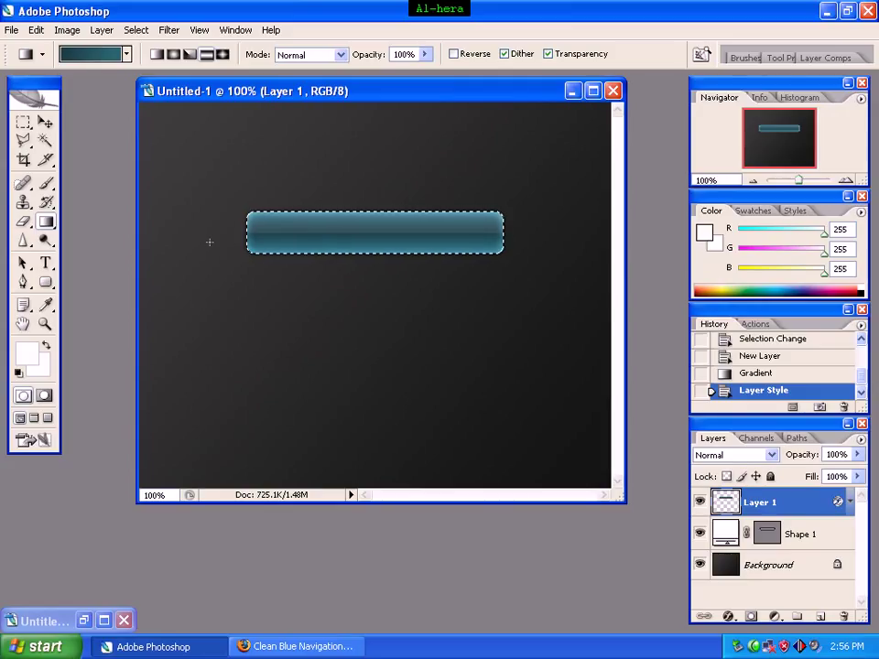
# Deselect the bar and place a duplicate of its layer directly below the original, with the two bars' edges just meeting.
pyautogui.hotkey('ctrl', 'd')
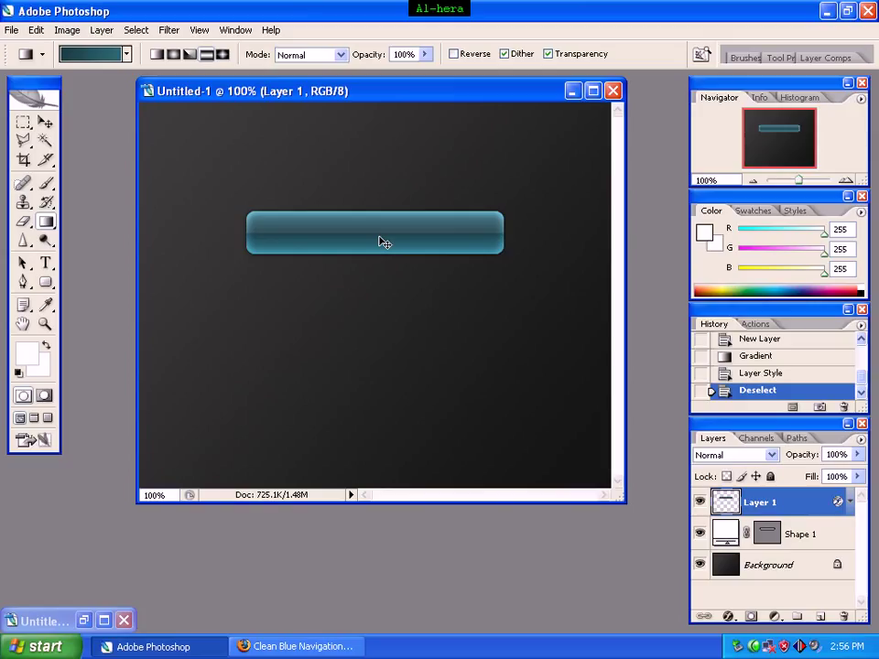
pyautogui.hotkey('ctrl', 'j')
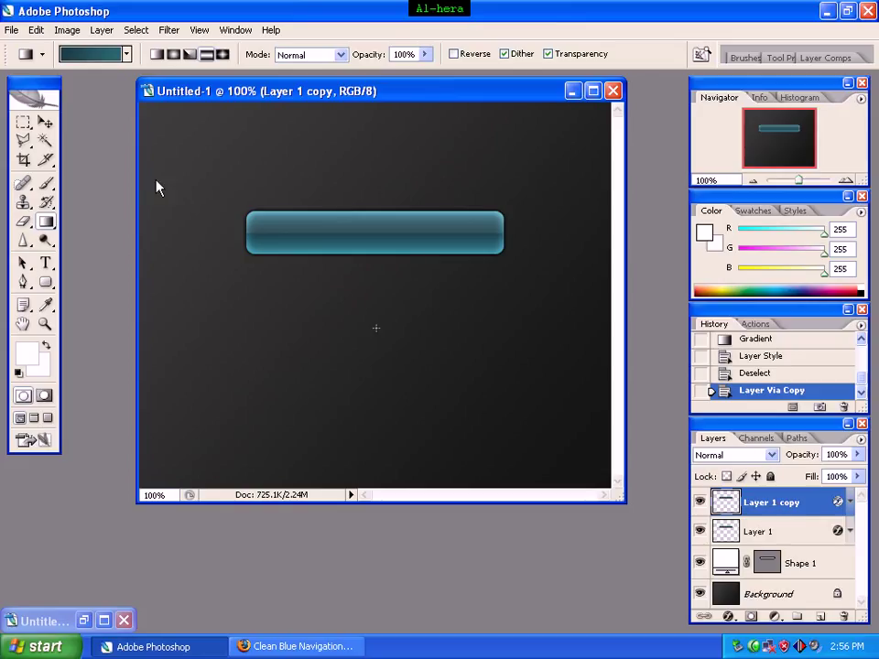
pyautogui.click(44, 124)
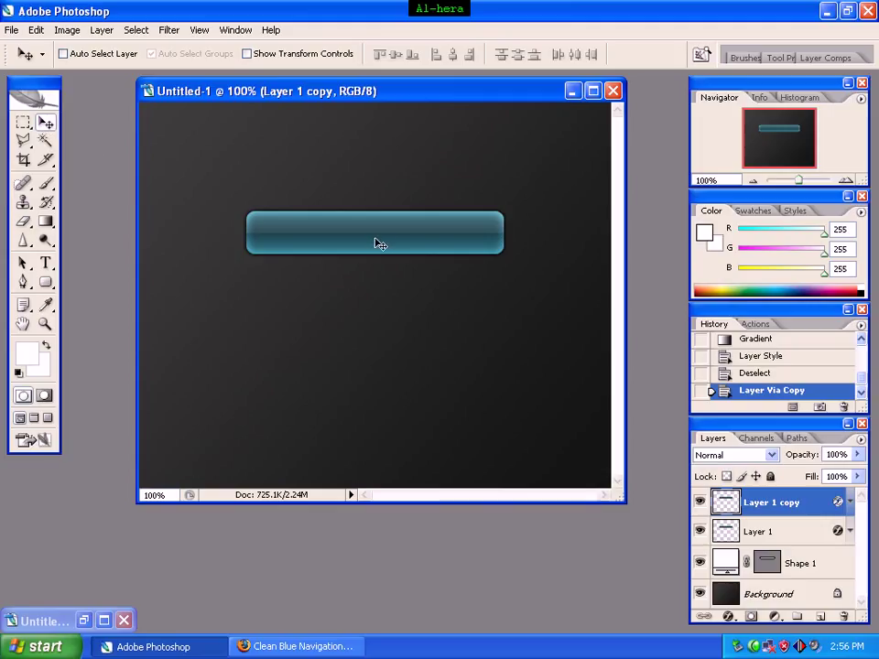
pyautogui.moveTo(376, 244); pyautogui.dragTo(372, 268)
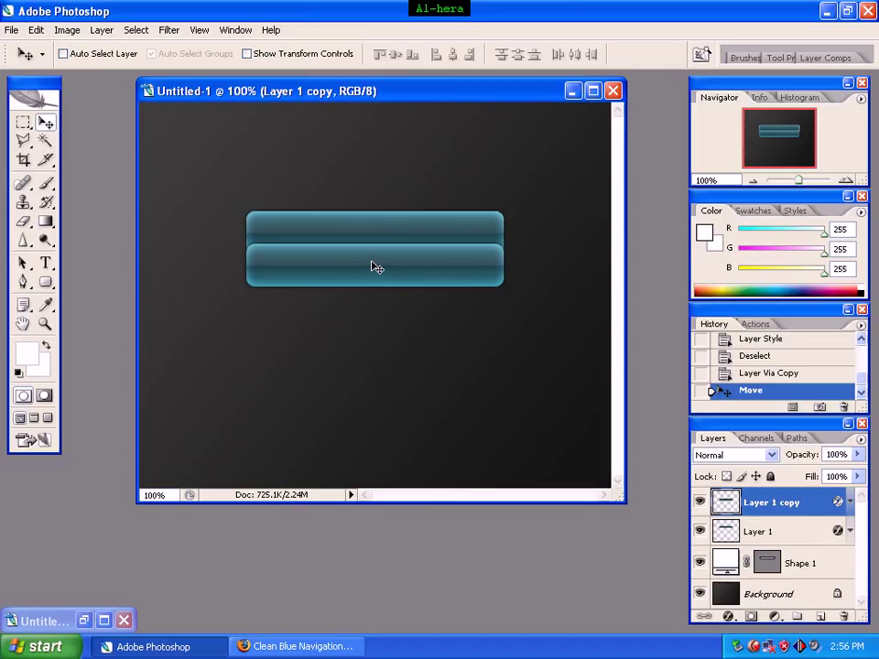
pyautogui.press('Down')
pyautogui.press('Down')
pyautogui.press('Down')
pyautogui.press('Down')
pyautogui.press('Down')
pyautogui.press('Down')
pyautogui.press('Down')
pyautogui.press('Down')
pyautogui.press('Down')
pyautogui.press('Down')
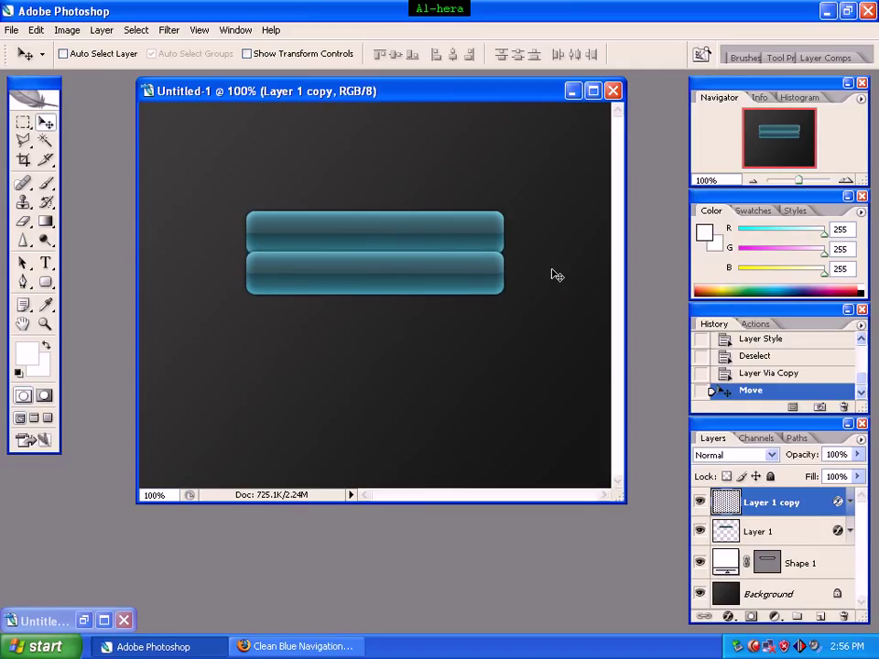
pyautogui.press('Down')
pyautogui.press('Down')
pyautogui.press('Down')
pyautogui.press('Down')
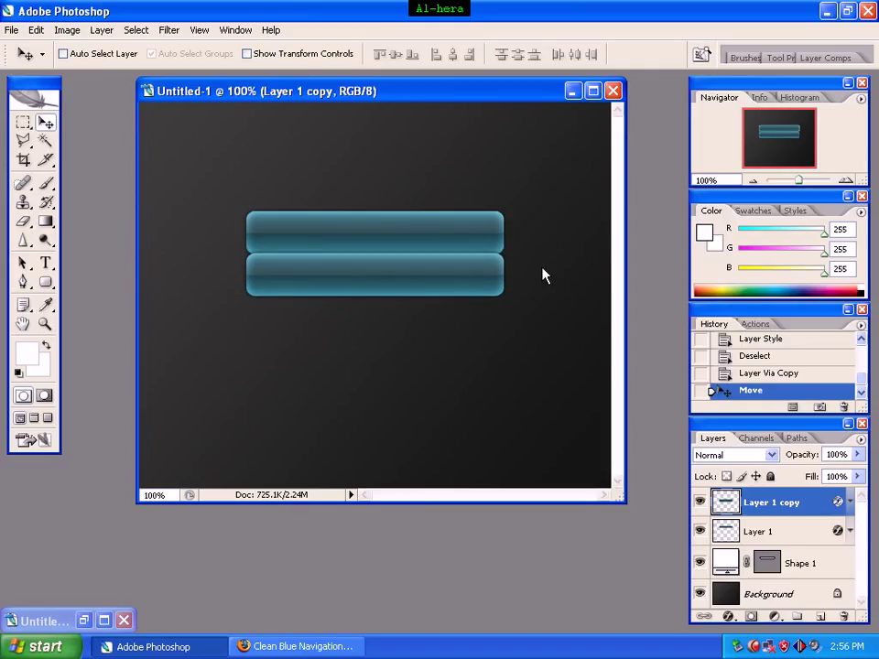
pyautogui.press('Up')
pyautogui.press('Up')
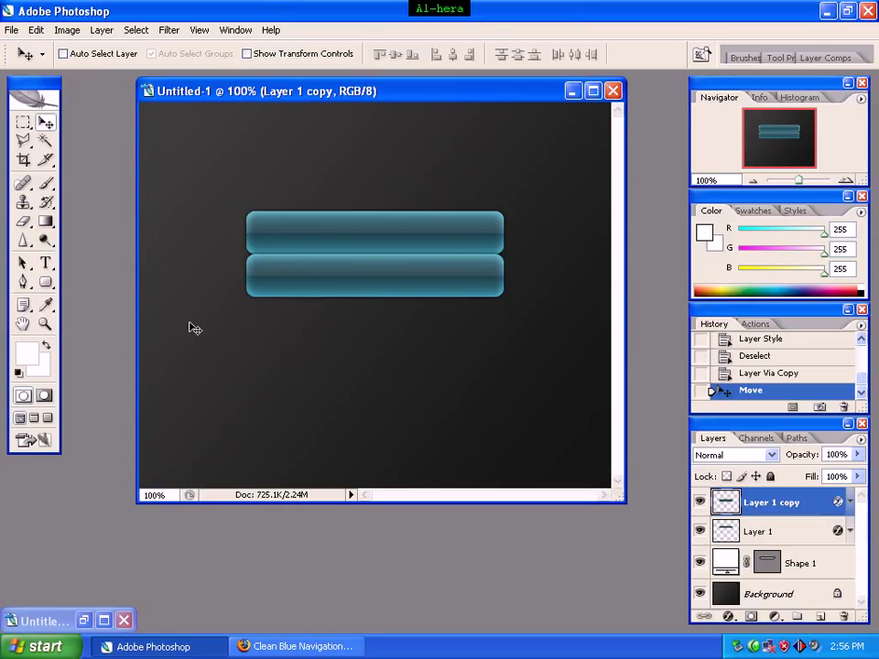
# In Quick Mask mode, draw a Foreground to Transparent reflected gradient from the seam between the bars to the middle of the lower bar.
pyautogui.click(44, 397)
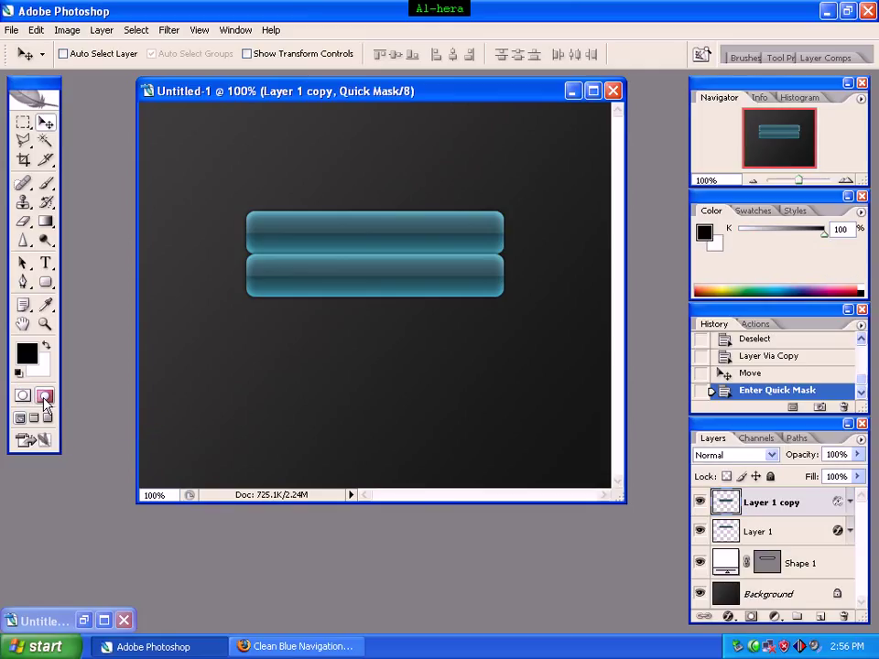
pyautogui.click(51, 226)
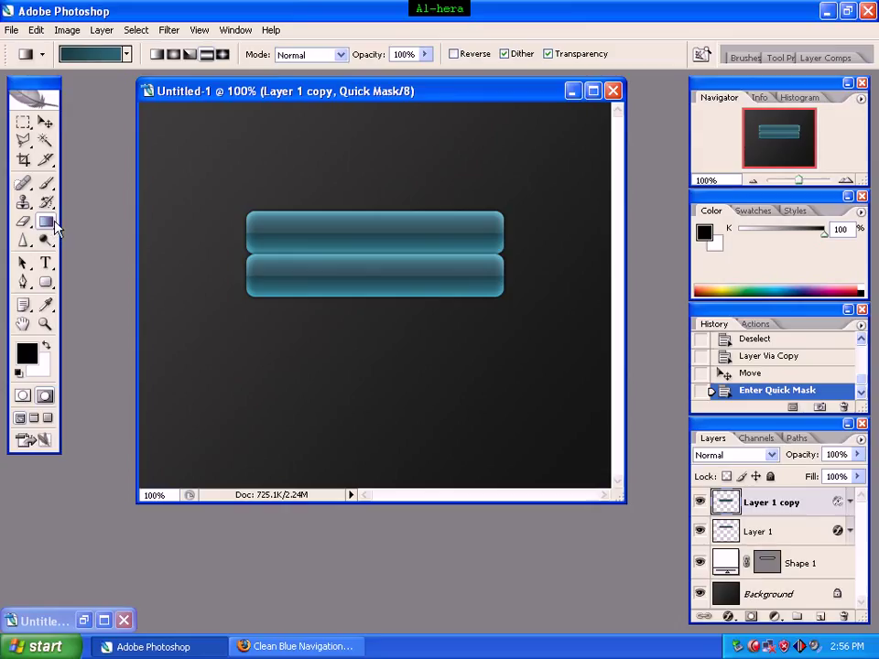
pyautogui.click(101, 57)
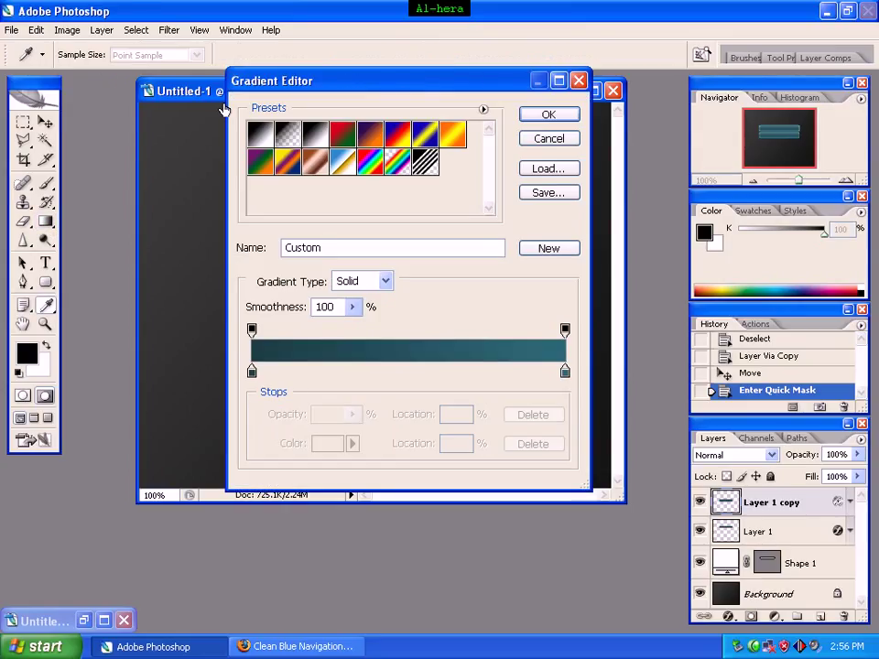
pyautogui.click(289, 138)
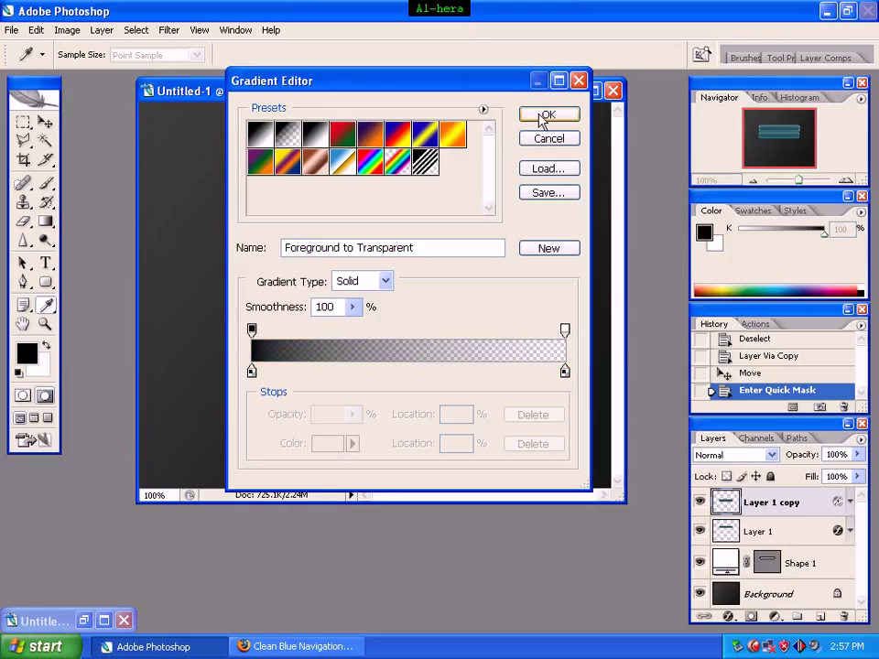
pyautogui.click(543, 116)
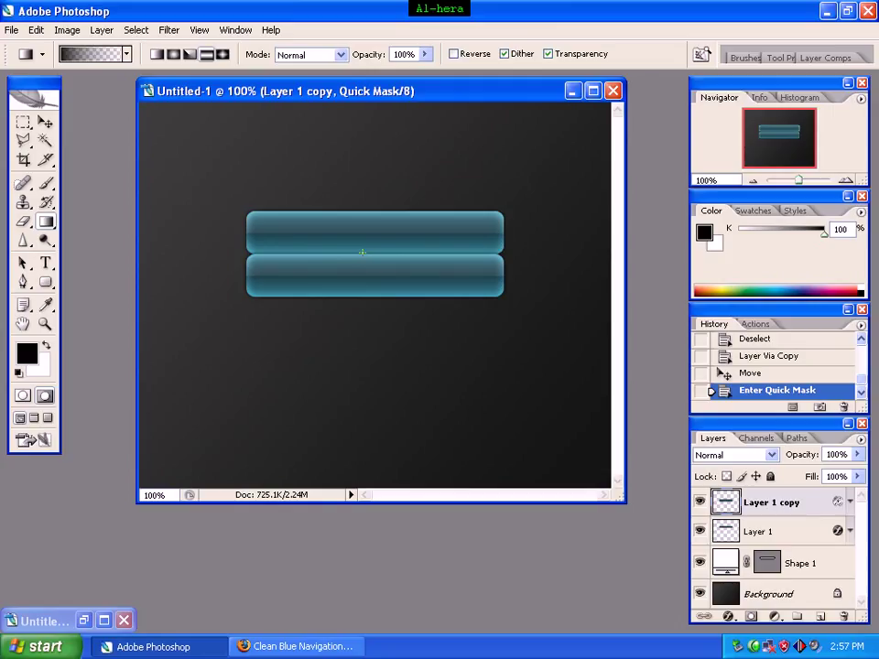
pyautogui.moveTo(362, 252); pyautogui.dragTo(363, 274)
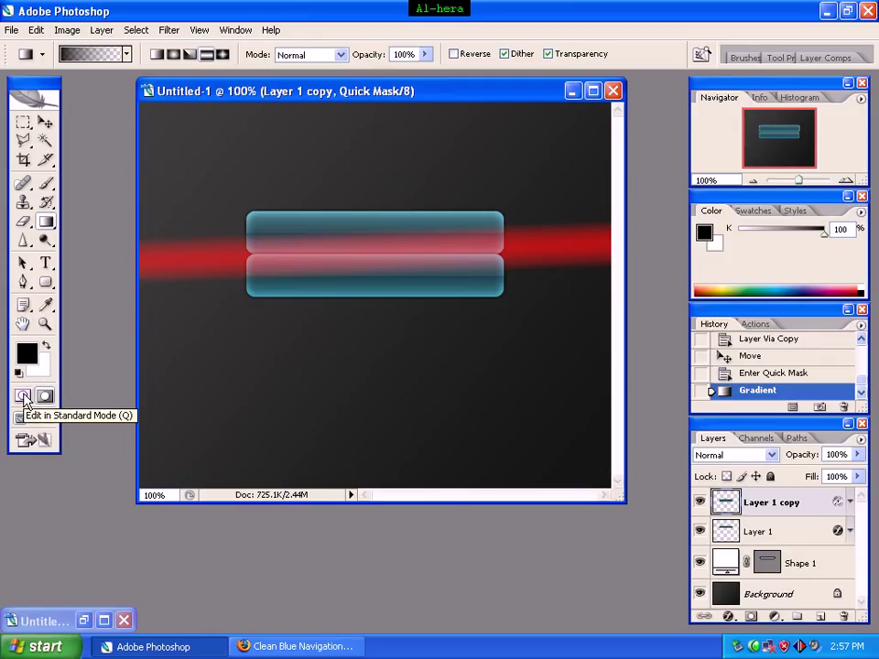
# Clear the unmasked area from the duplicate bar, deselect, and set that layer's opacity to 15%.
pyautogui.click(22, 399)
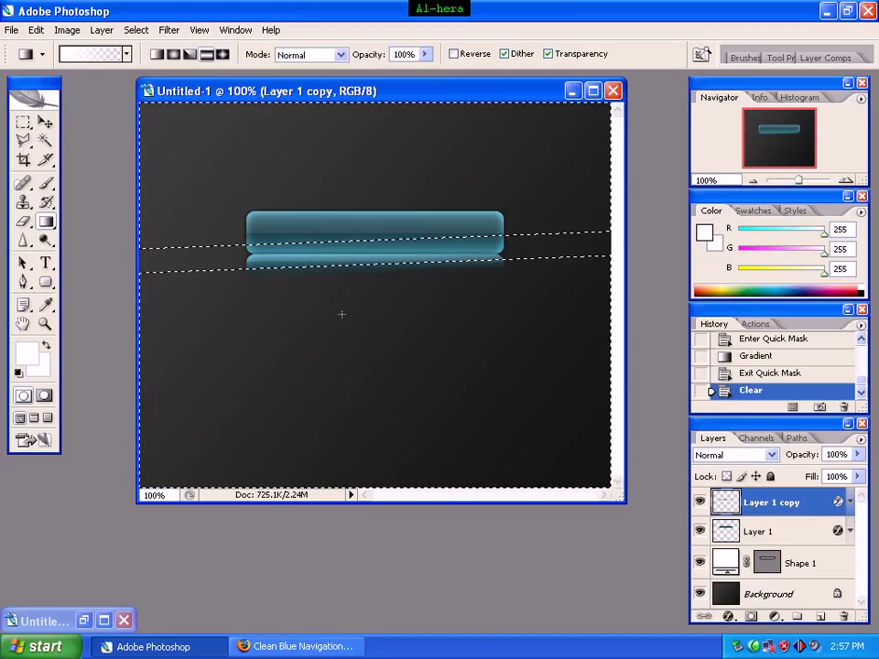
pyautogui.hotkey('ctrl', 'd')
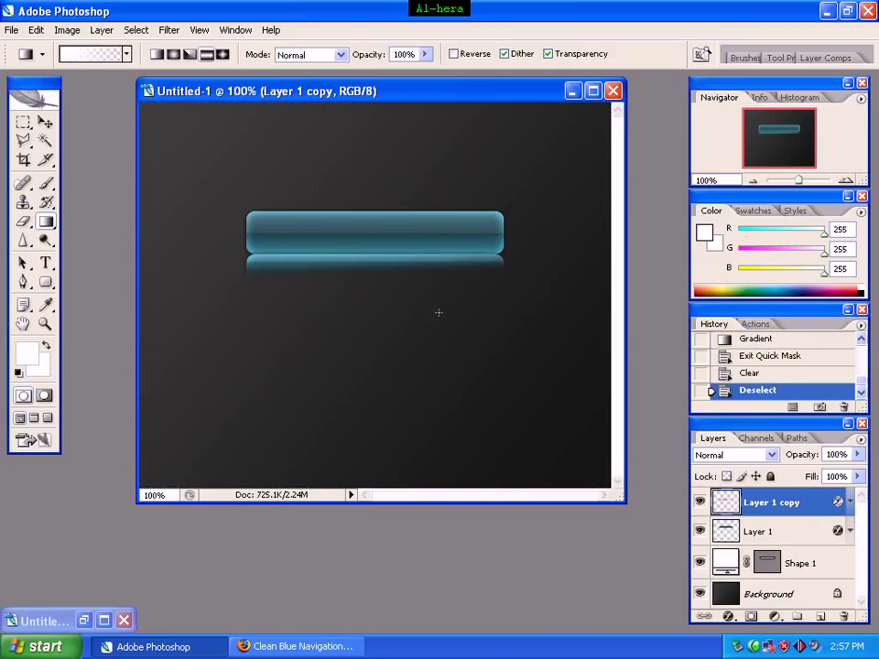
pyautogui.click(835, 454)
pyautogui.write('15')
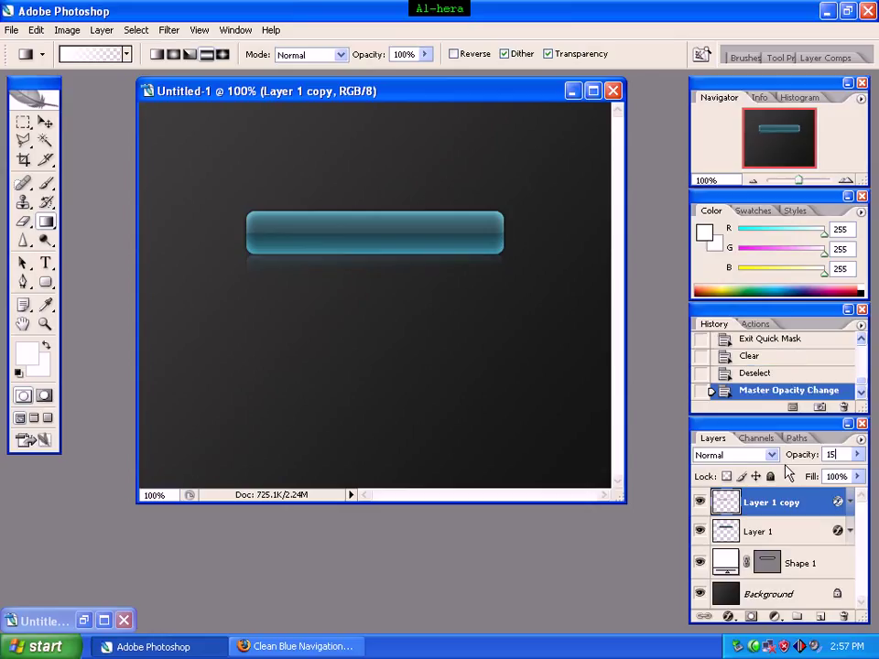
pyautogui.click(857, 454)
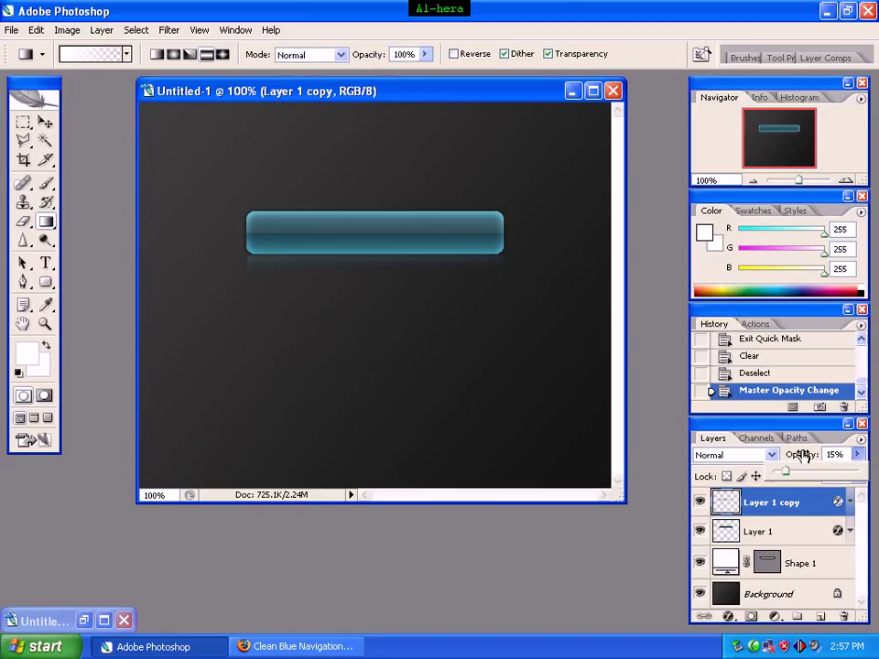
pyautogui.press('Return')
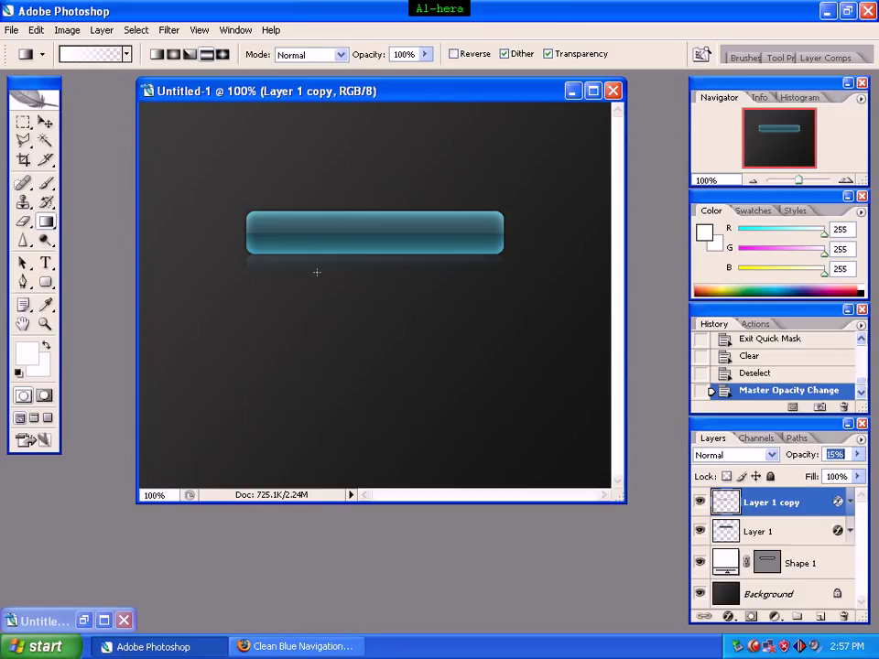
# Add the text "AL_HERA Multimedia" on the bar in white Arial Black, 18 pt.
pyautogui.click(48, 264)
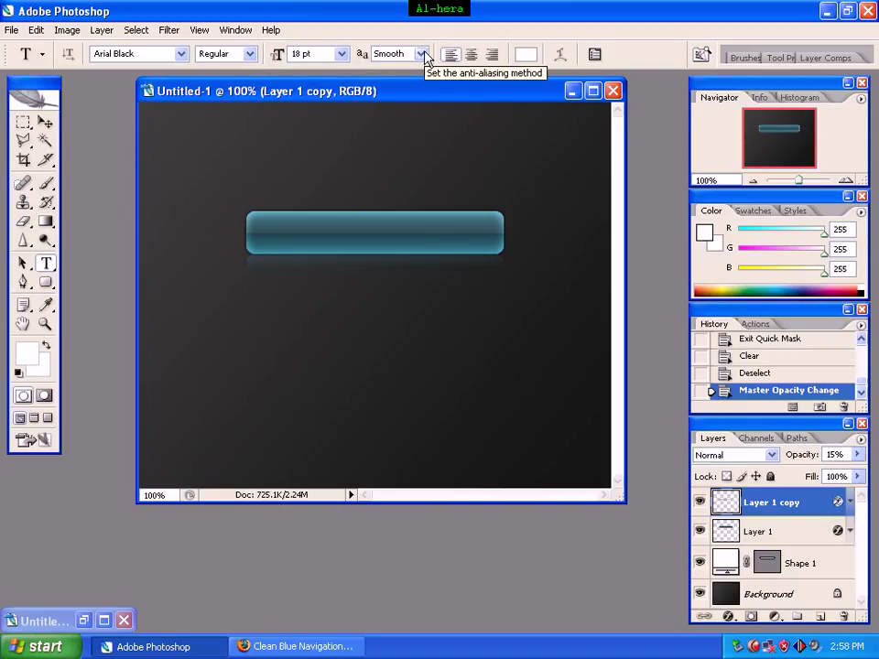
pyautogui.click(525, 55)
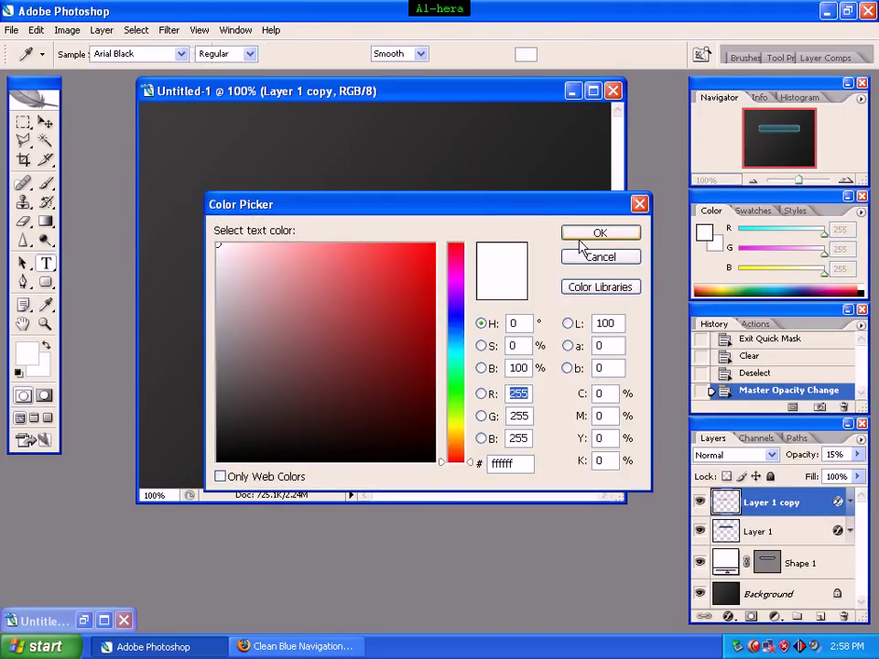
pyautogui.click(586, 236)
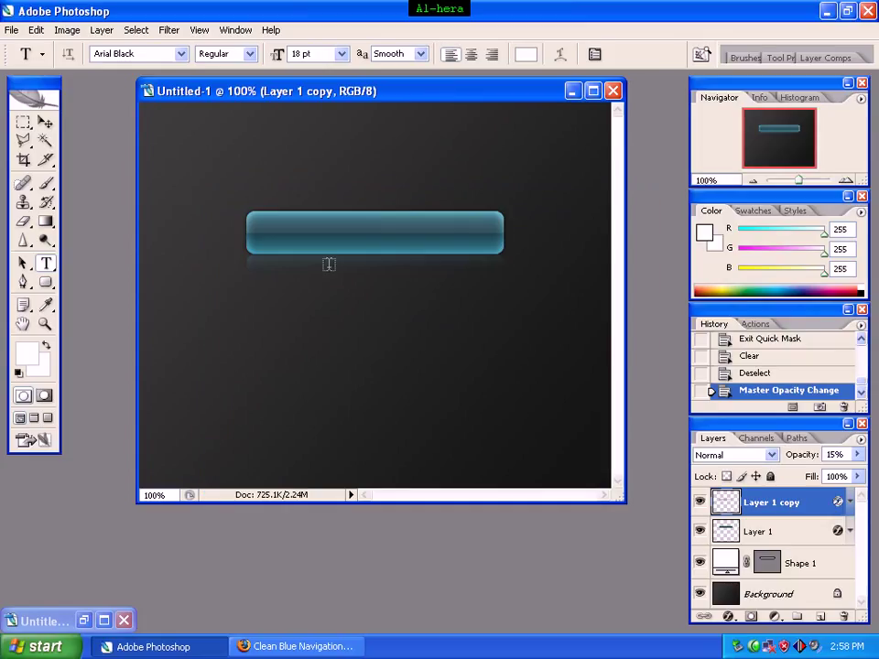
pyautogui.click(272, 235)
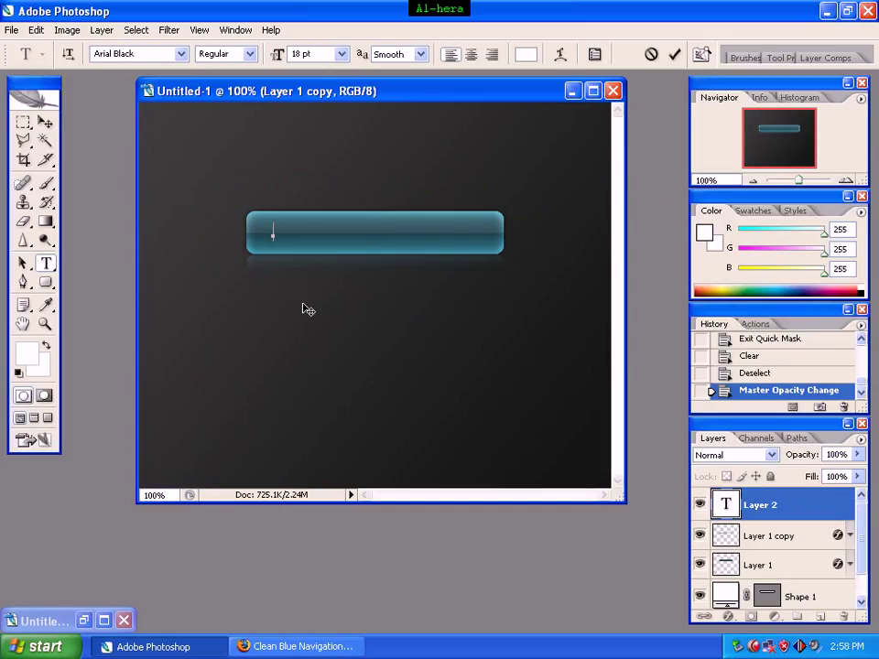
pyautogui.write('AL_HRE')
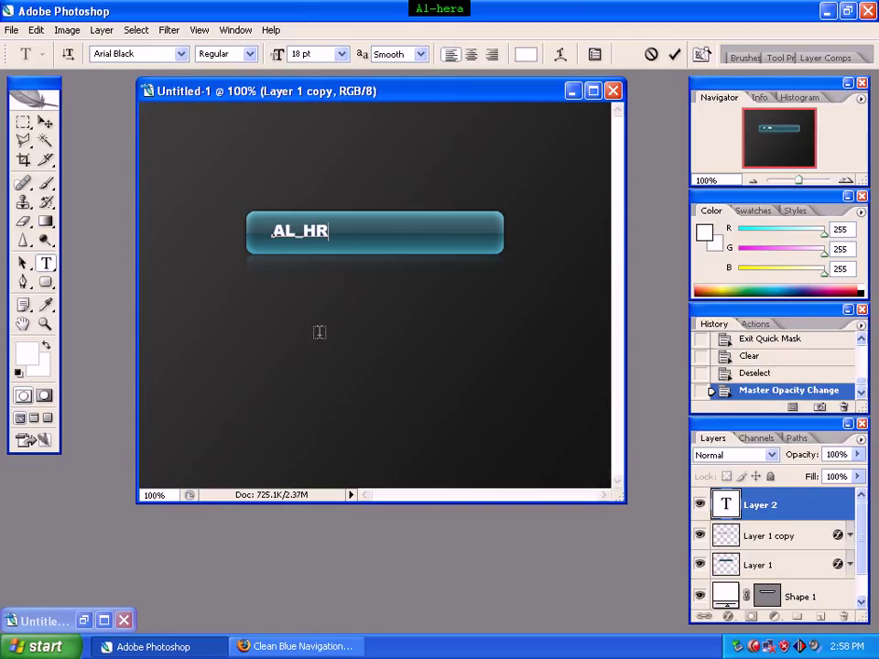
pyautogui.press('BackSpace')
pyautogui.press('BackSpace')
pyautogui.write('ERA M')
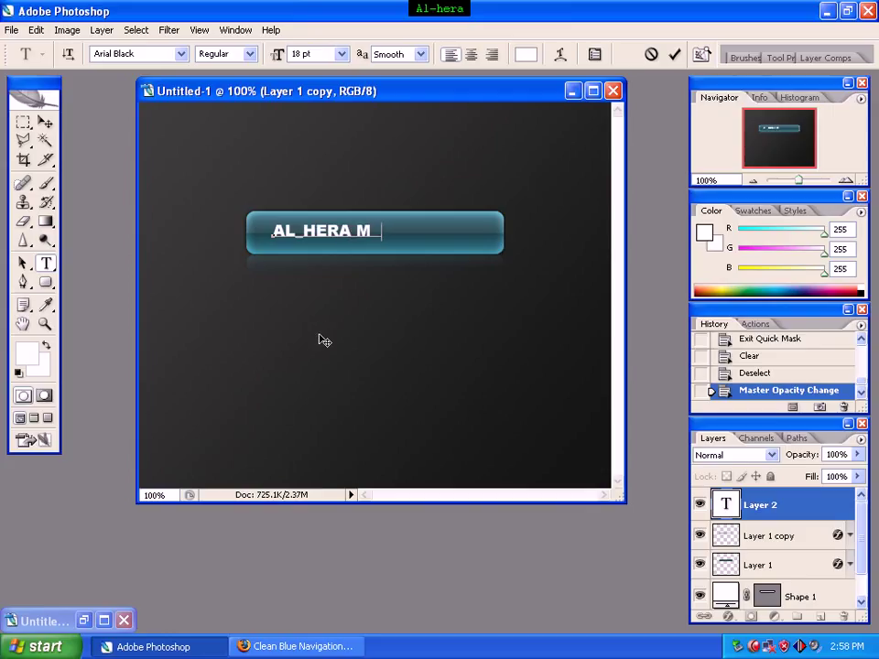
pyautogui.write('ultimedia')
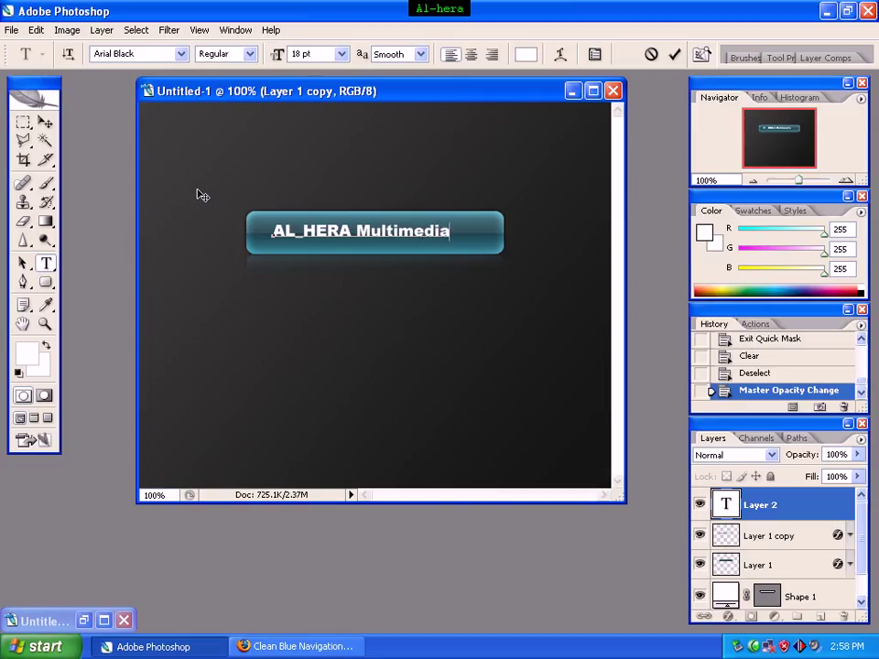
pyautogui.click(45, 121)
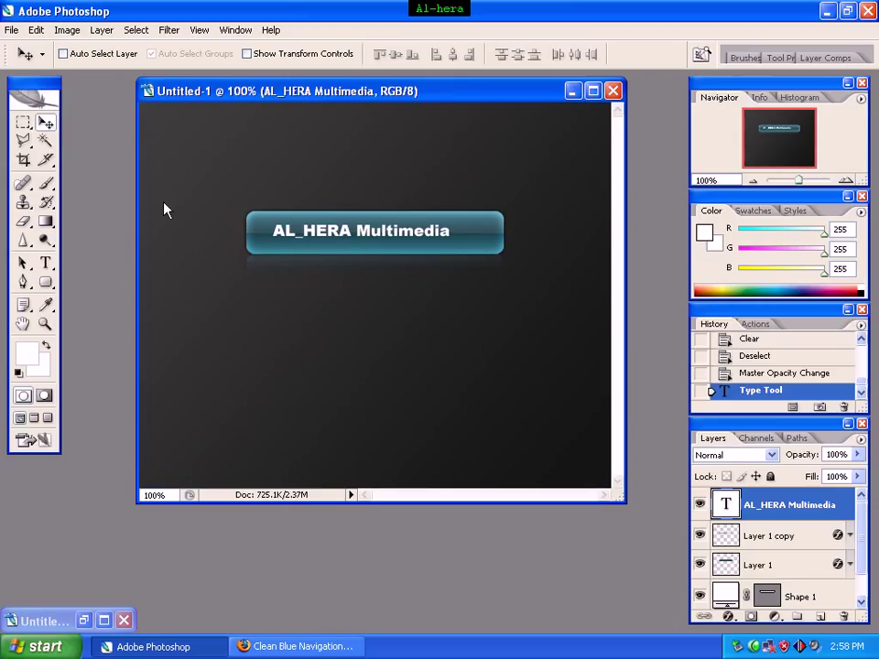
# Replace the underscore in the bar's text with a hyphen so it reads "AL-HERA Multimedia".
pyautogui.click(45, 264)
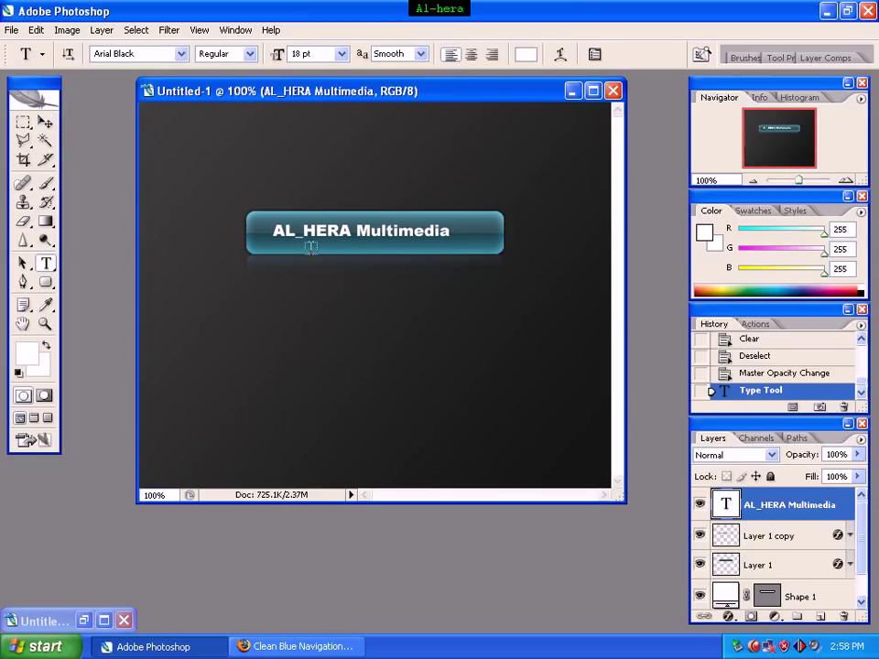
pyautogui.click(305, 230)
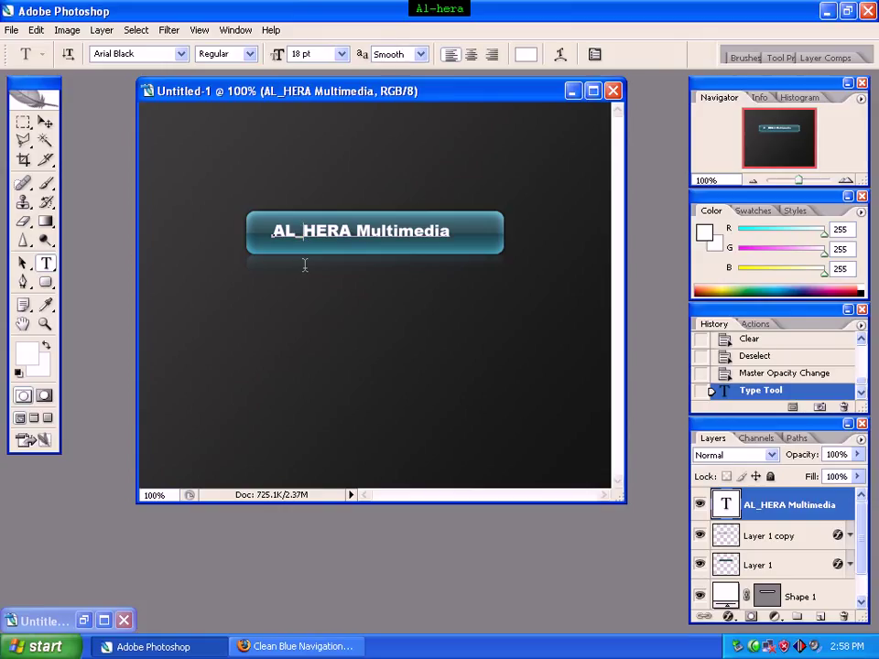
pyautogui.press('BackSpace')
pyautogui.write('-')
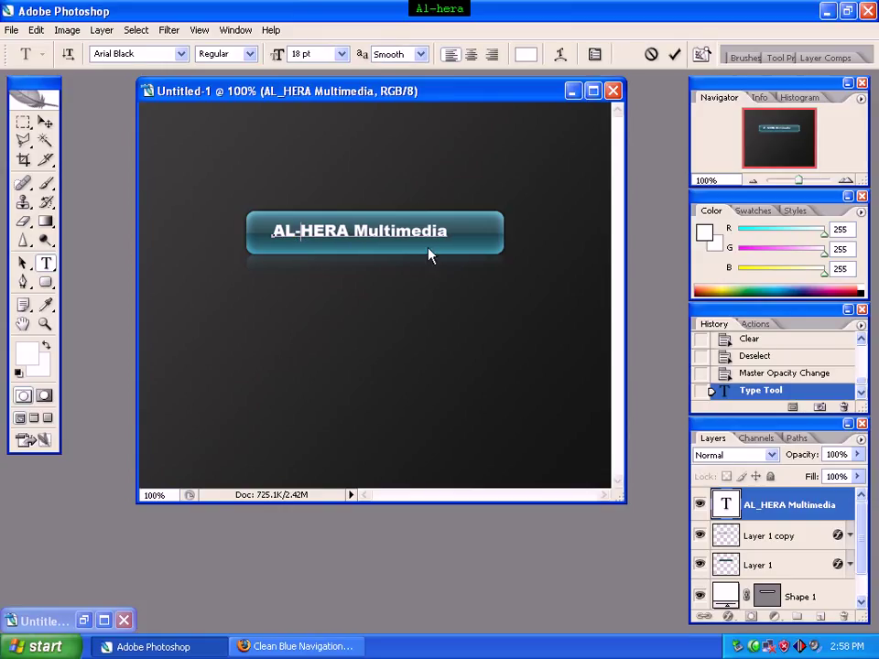
pyautogui.click(44, 121)
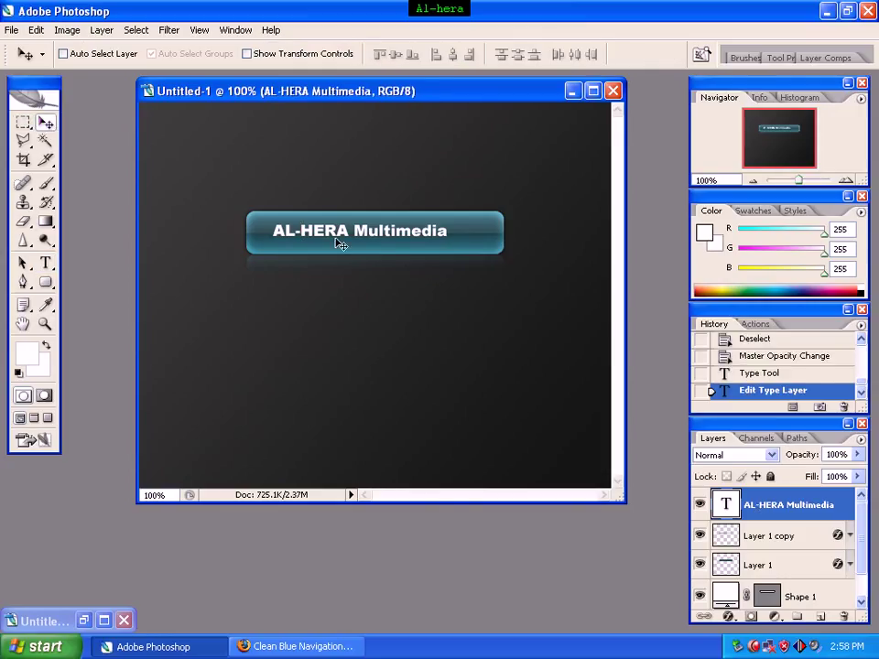
# Move the text layer so that the wording sits centred on the glossy bar.
pyautogui.moveTo(340, 244); pyautogui.dragTo(359, 247)
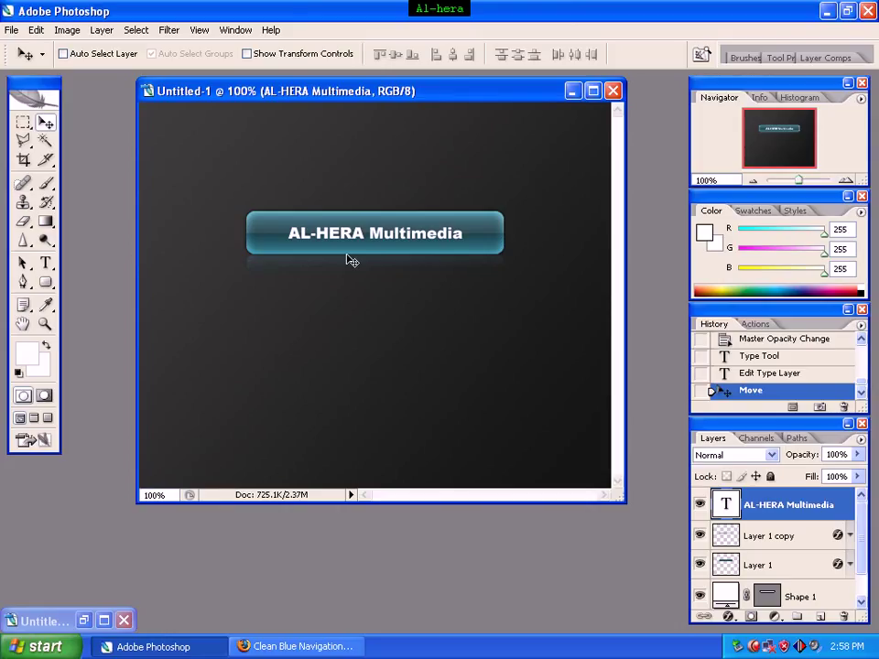
pyautogui.press('Right')
pyautogui.press('Up')
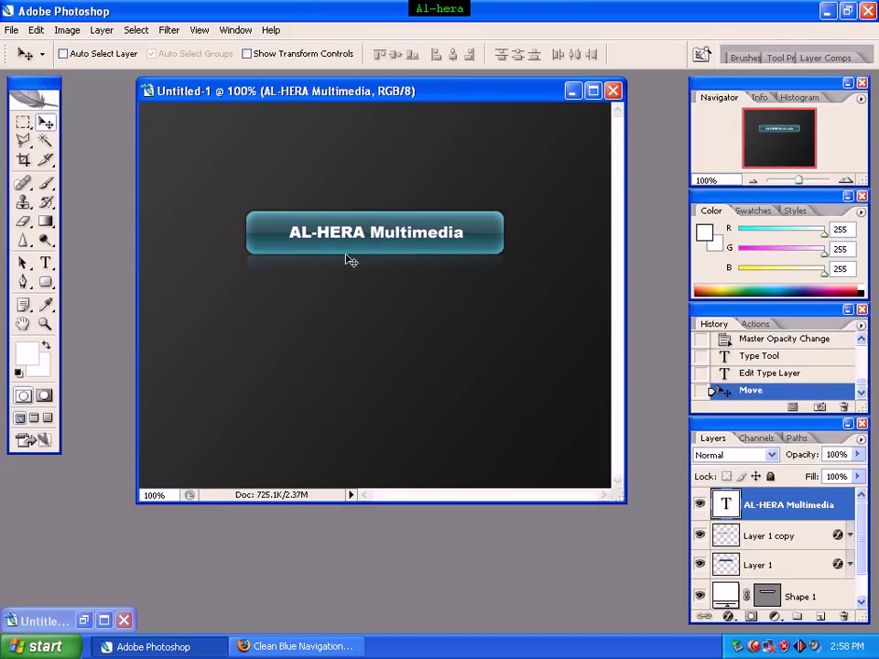
# Add a Drop Shadow to the text layer with Normal blend mode and 50% opacity.
pyautogui.rightClick(820, 510)
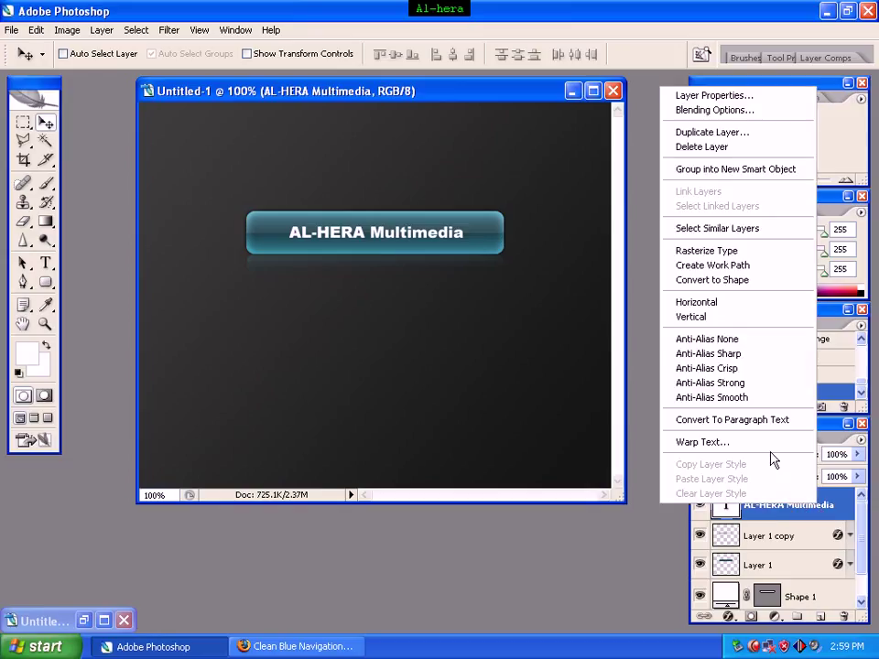
pyautogui.click(741, 111)
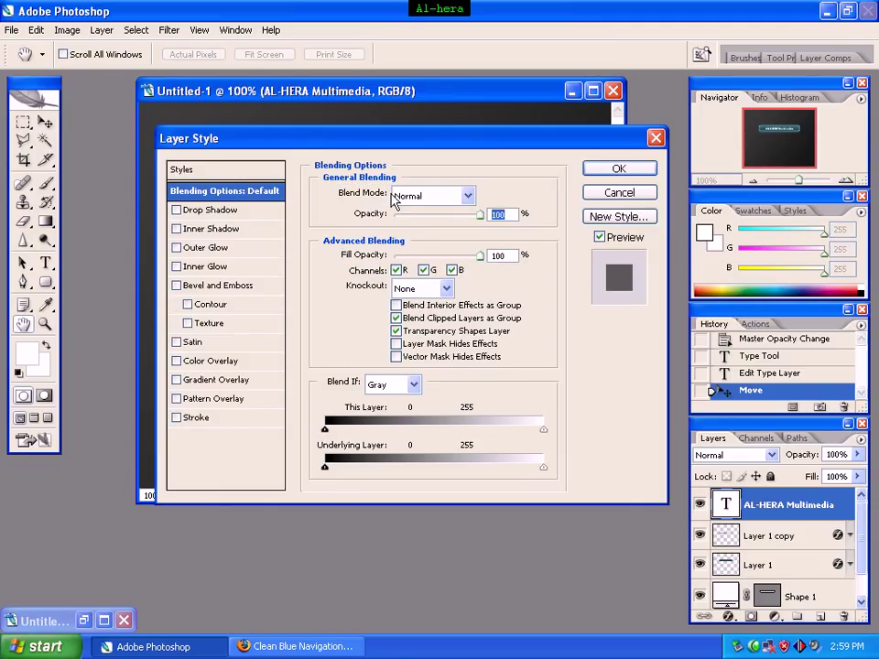
pyautogui.click(216, 213)
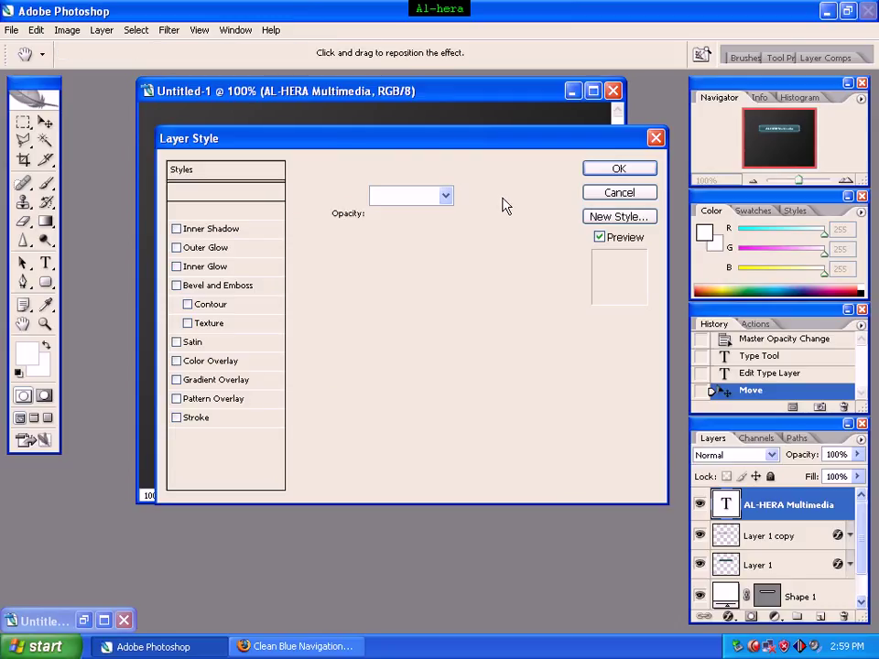
pyautogui.click(447, 196)
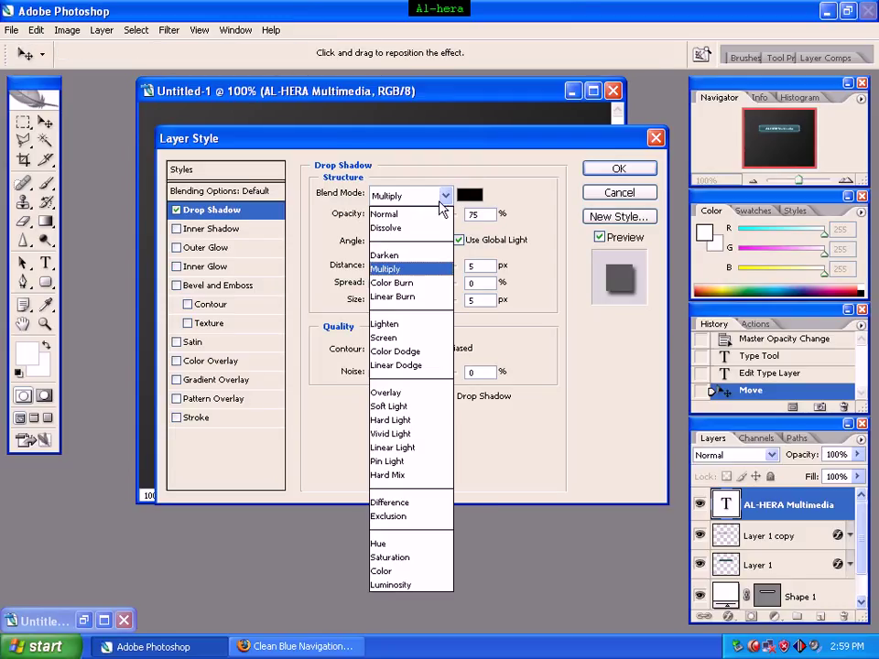
pyautogui.click(437, 218)
pyautogui.doubleClick(476, 214)
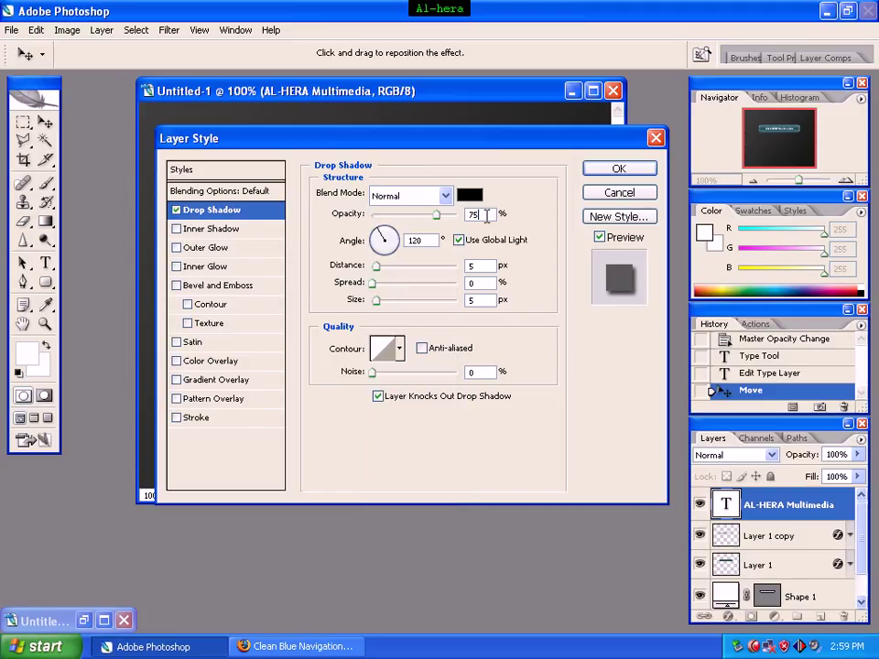
pyautogui.write('50')
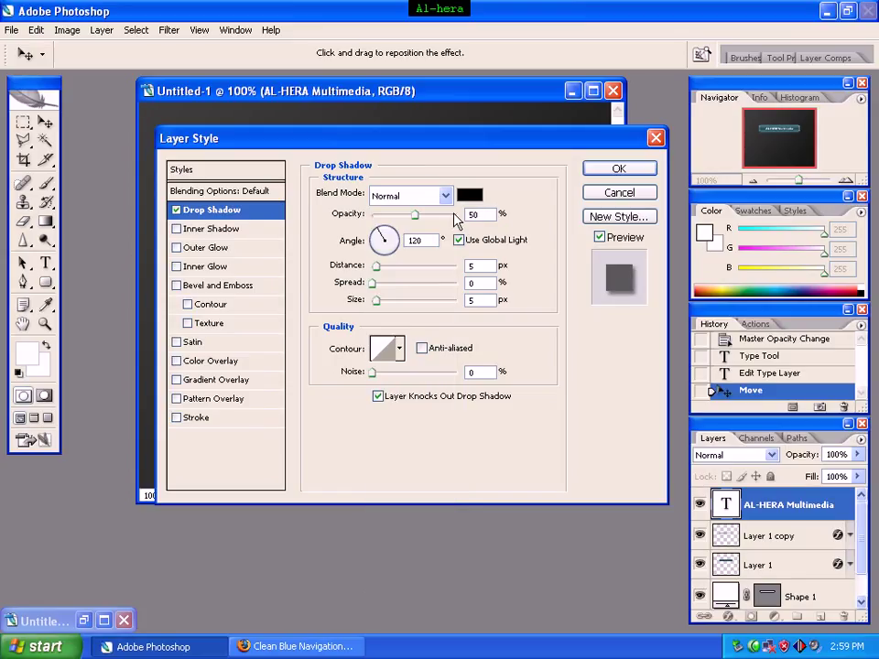
# Set the text's drop shadow angle to 90° and its size to 0 px.
pyautogui.doubleClick(421, 241)
pyautogui.write('90')
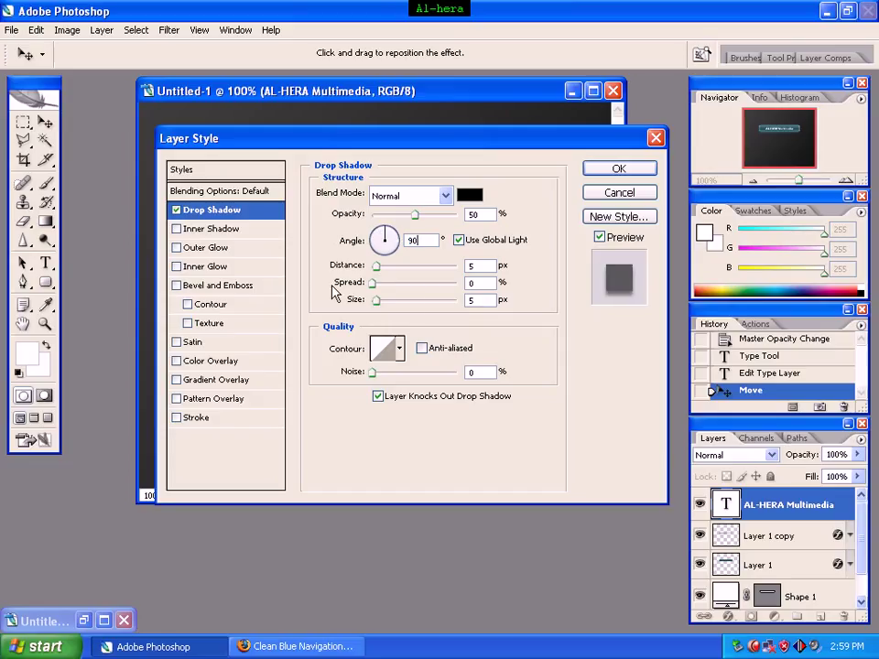
pyautogui.doubleClick(477, 299)
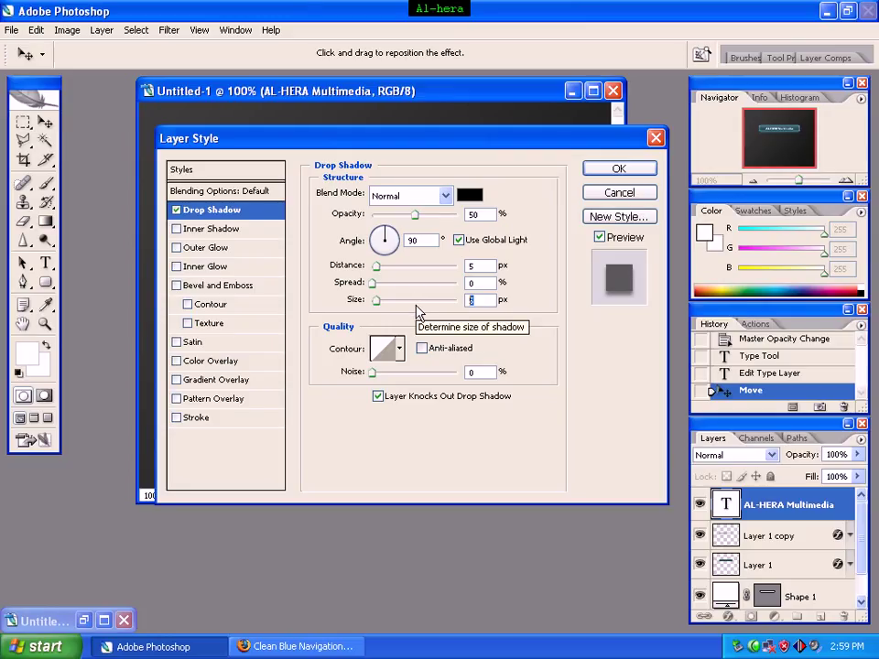
pyautogui.write('0')
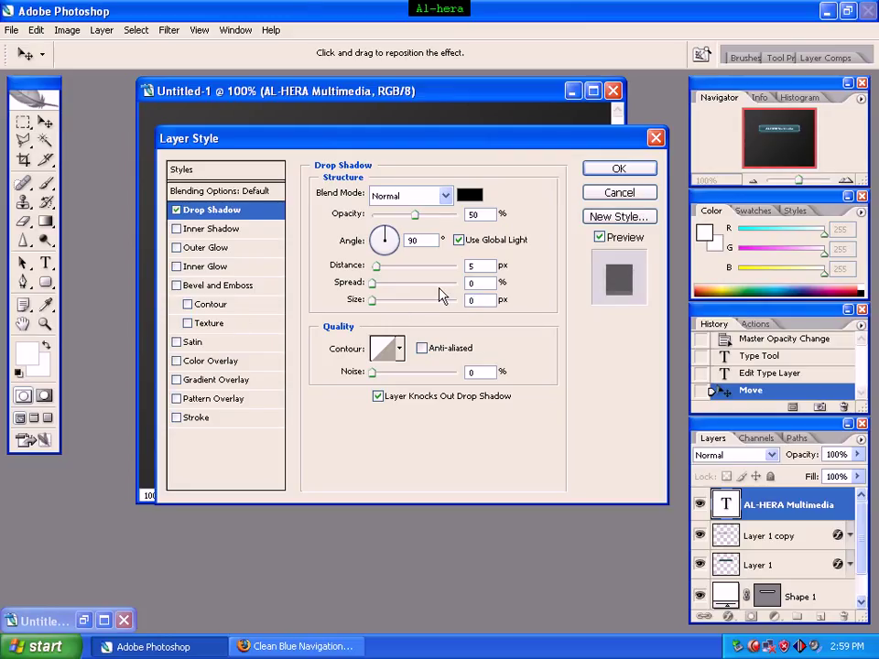
# Add an Outer Glow to the text layer with its blend mode set to Normal.
pyautogui.click(205, 254)
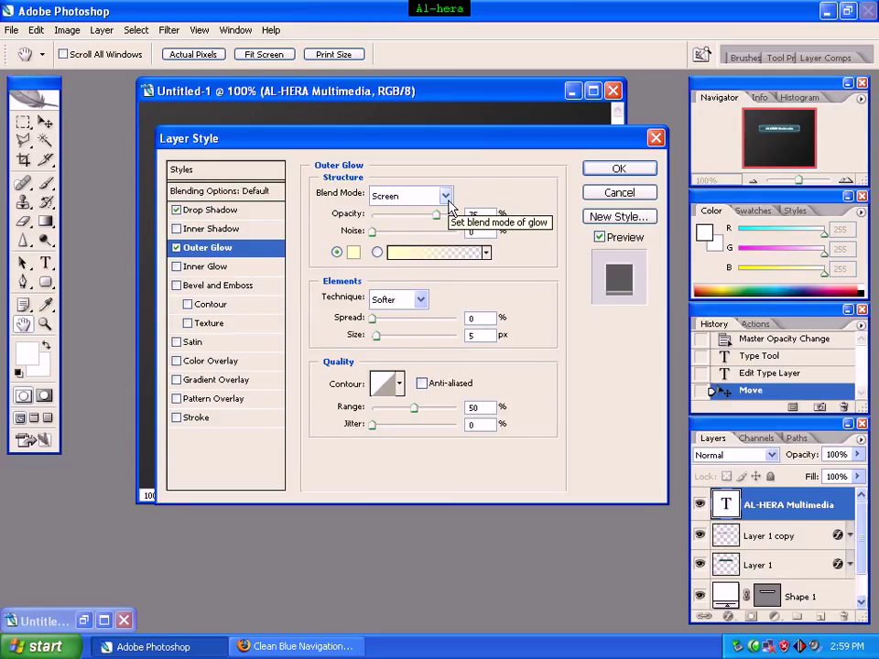
pyautogui.click(446, 196)
pyautogui.click(447, 210)
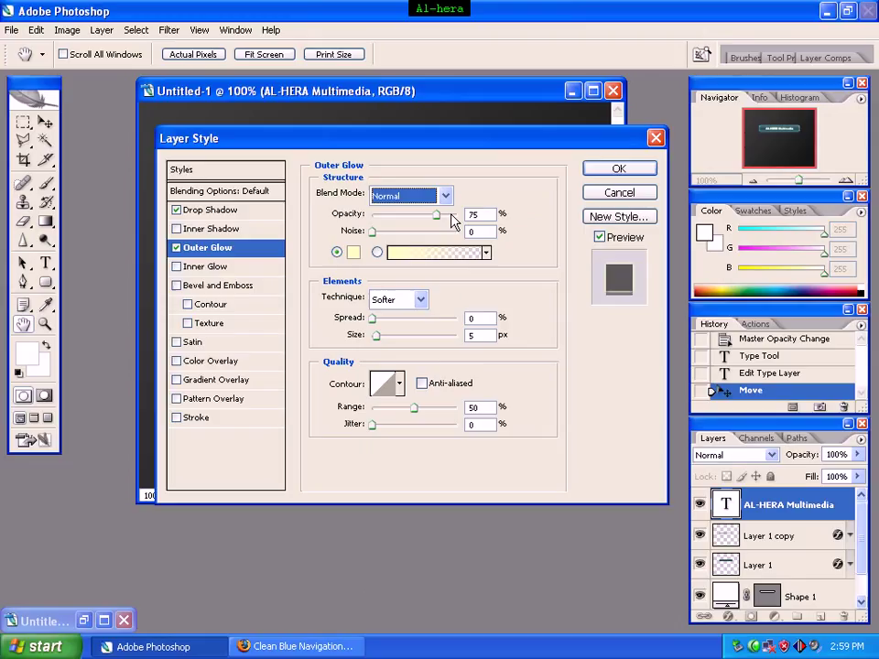
# Set the text's outer glow color to black (000000) and apply the layer style.
pyautogui.click(353, 257)
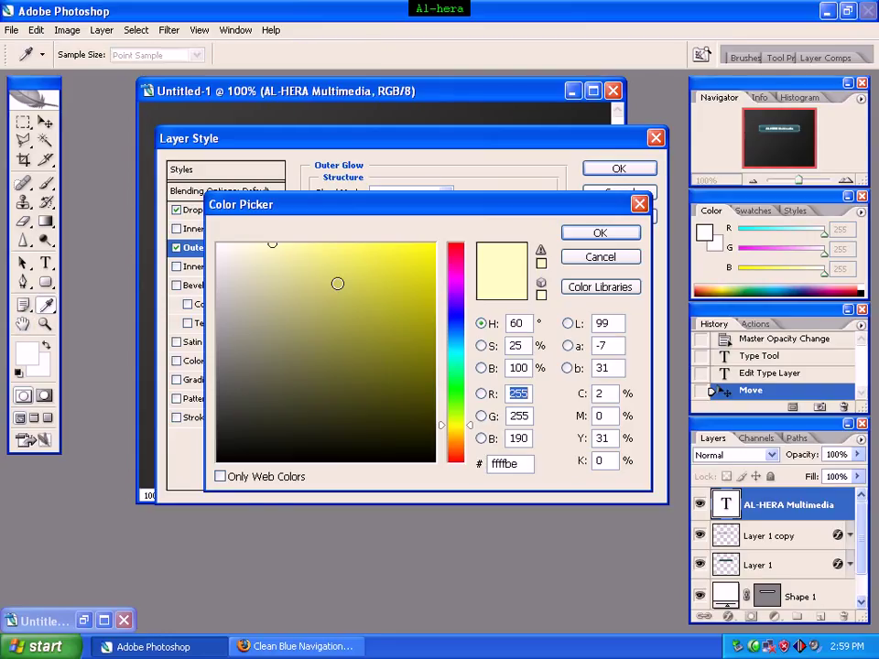
pyautogui.press('Tab')
pyautogui.press('Tab')
pyautogui.press('Tab')
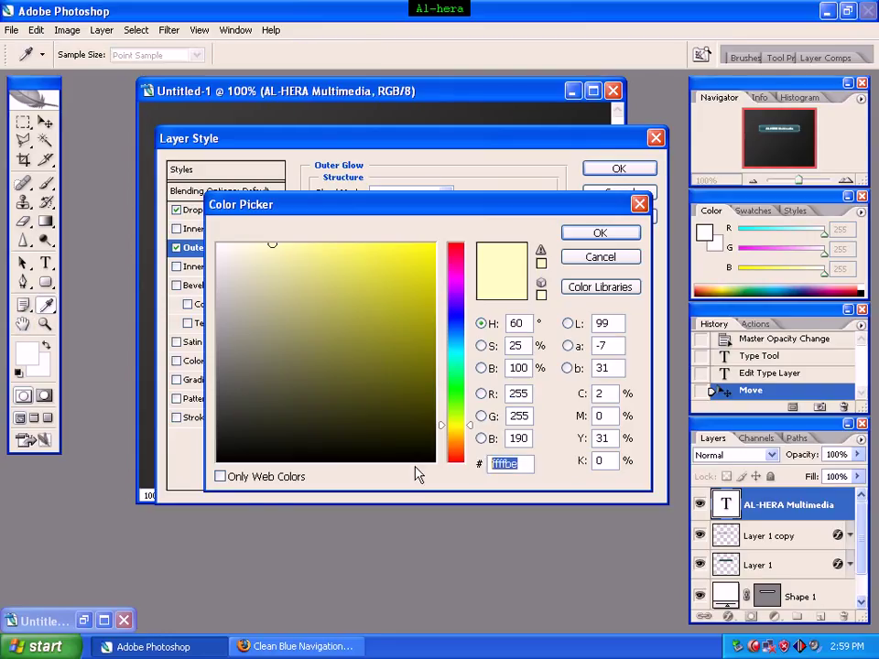
pyautogui.write('00000')
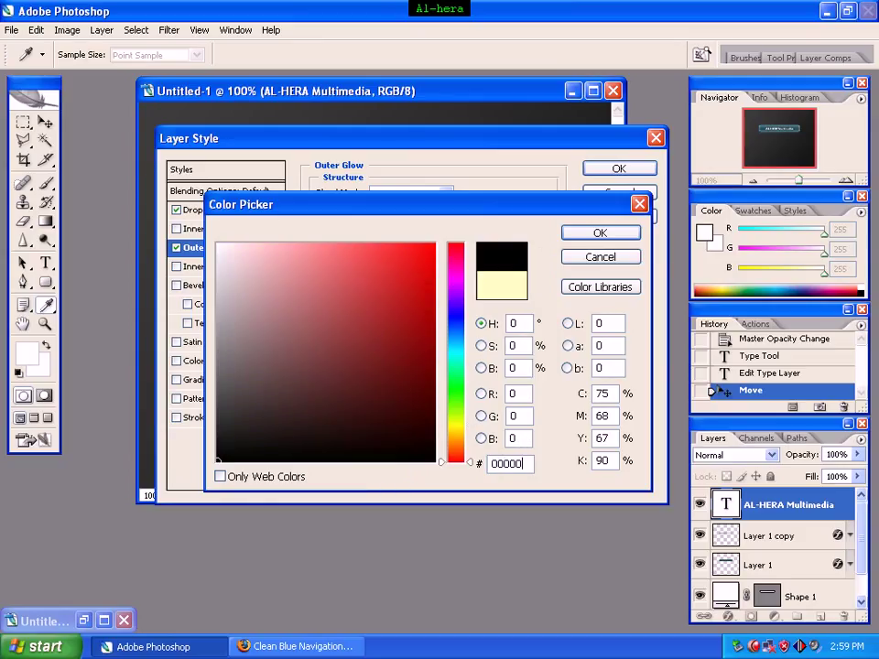
pyautogui.write('0')
pyautogui.click(629, 234)
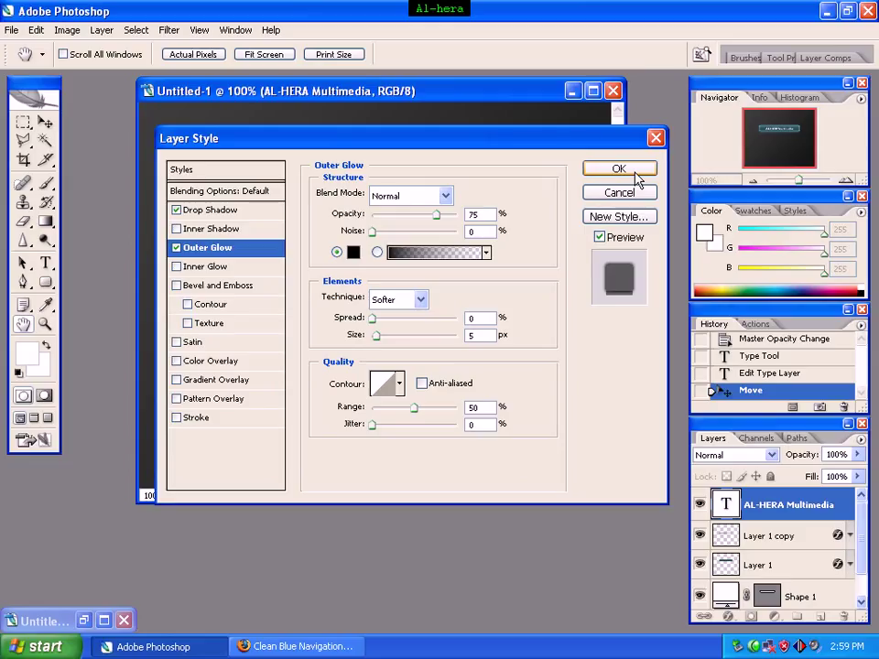
pyautogui.click(619, 170)
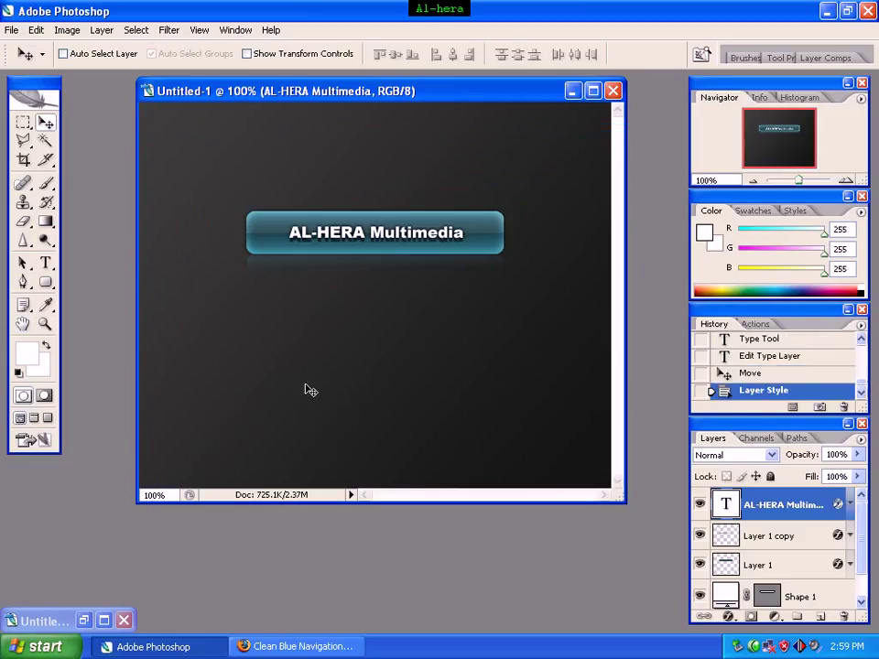